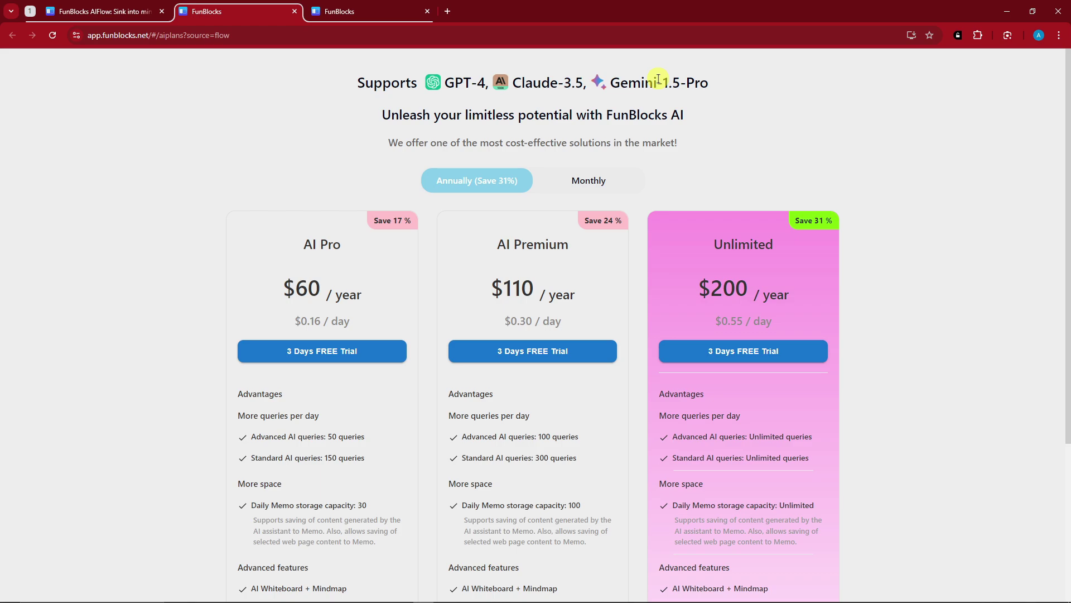
Toggle the pricing plans to Monthly and back to Annually, scrolling through the plans
{"action": "left_click", "coordinate": [557, 185]}
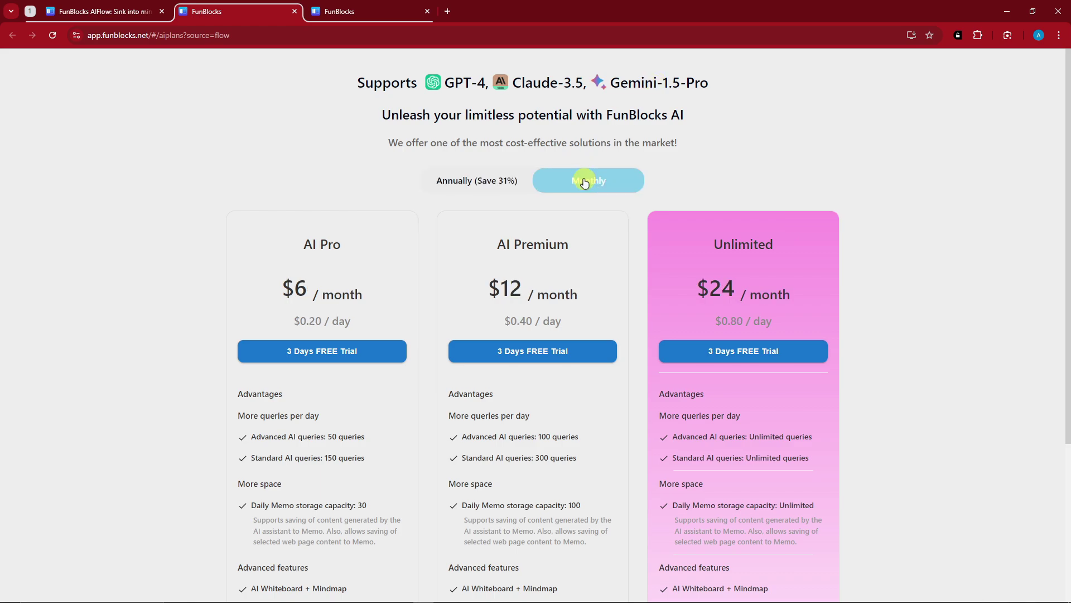
{"action": "left_click", "coordinate": [509, 185]}
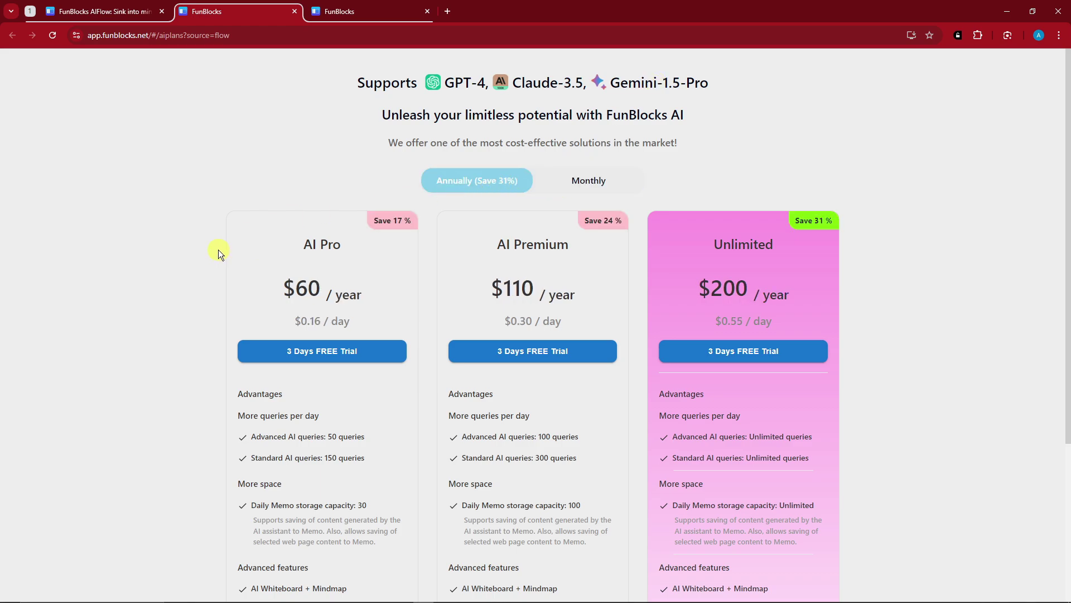
{"action": "scroll", "coordinate": [217, 251], "scroll_direction": "down", "scroll_amount": 4}
{"action": "scroll", "coordinate": [219, 252], "scroll_direction": "up", "scroll_amount": 3}
{"action": "scroll", "coordinate": [222, 250], "scroll_direction": "up", "scroll_amount": 1}
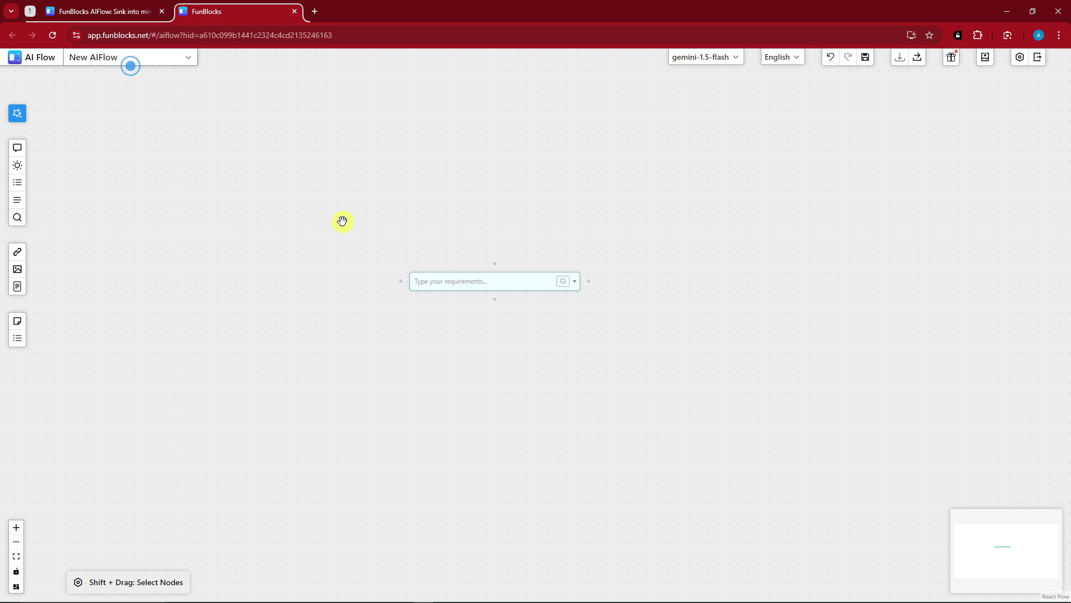
Open the existing FunBlocks AI Flow board from the board list and pan the view right
{"action": "left_click", "coordinate": [188, 58]}
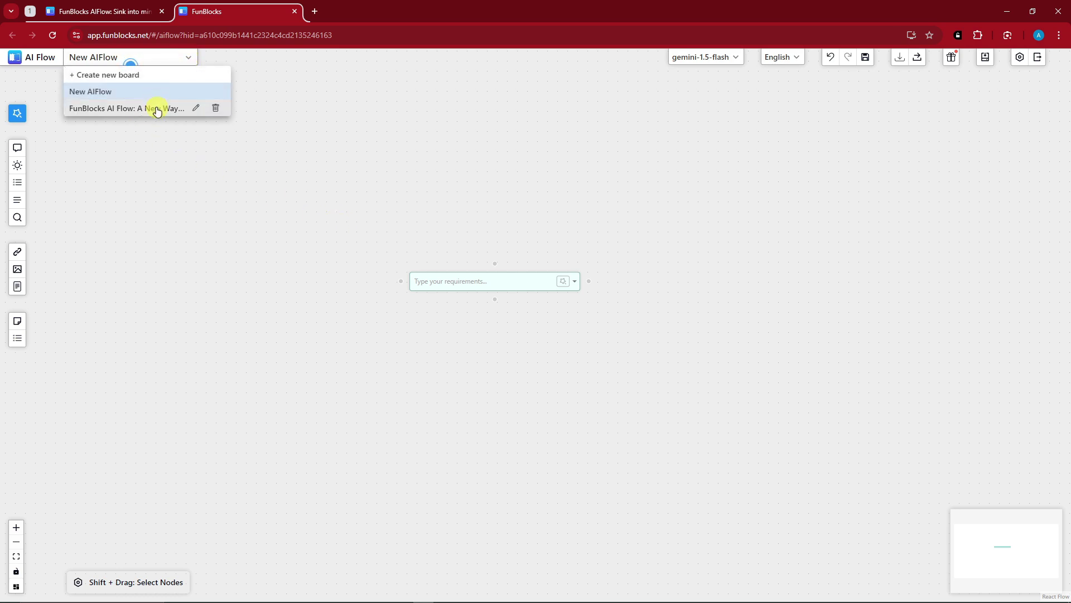
{"action": "left_click", "coordinate": [157, 110]}
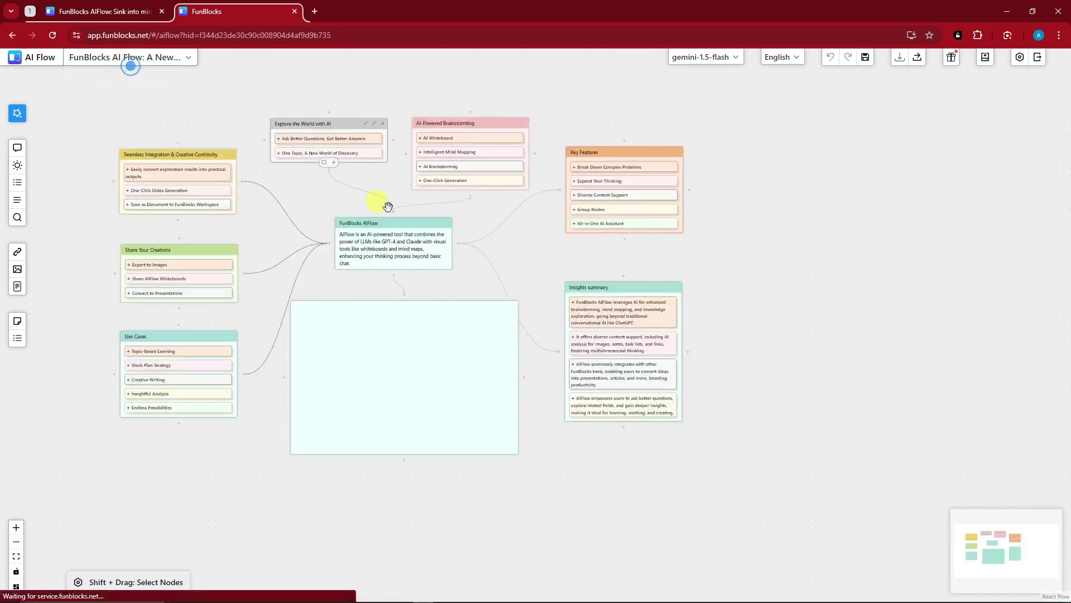
{"action": "left_click_drag", "start_coordinate": [264, 235], "coordinate": [361, 246]}
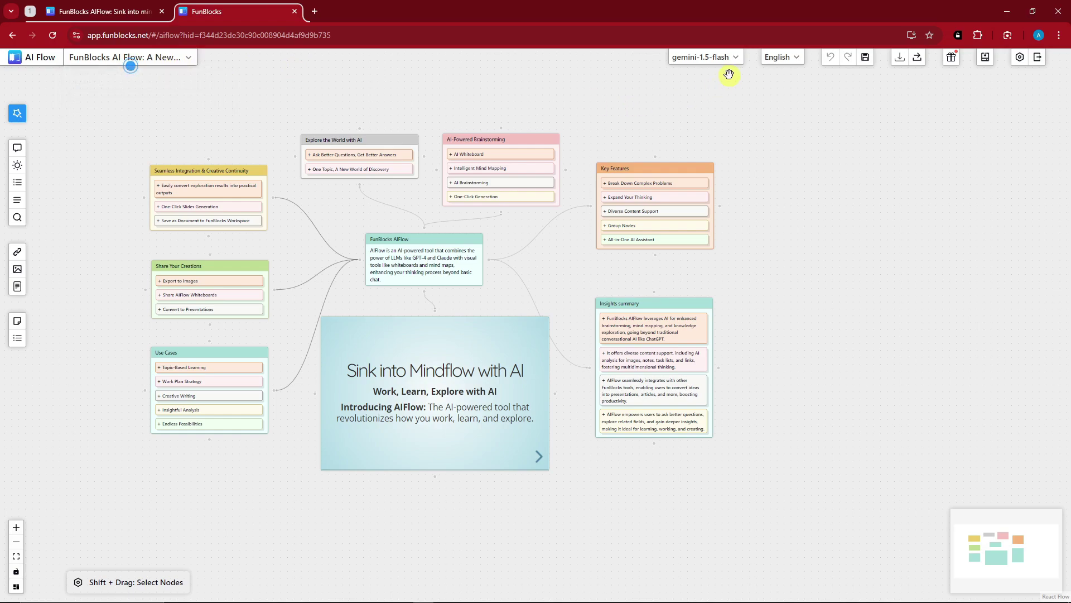
Browse the AI model and language lists without changing either
{"action": "left_click", "coordinate": [730, 56]}
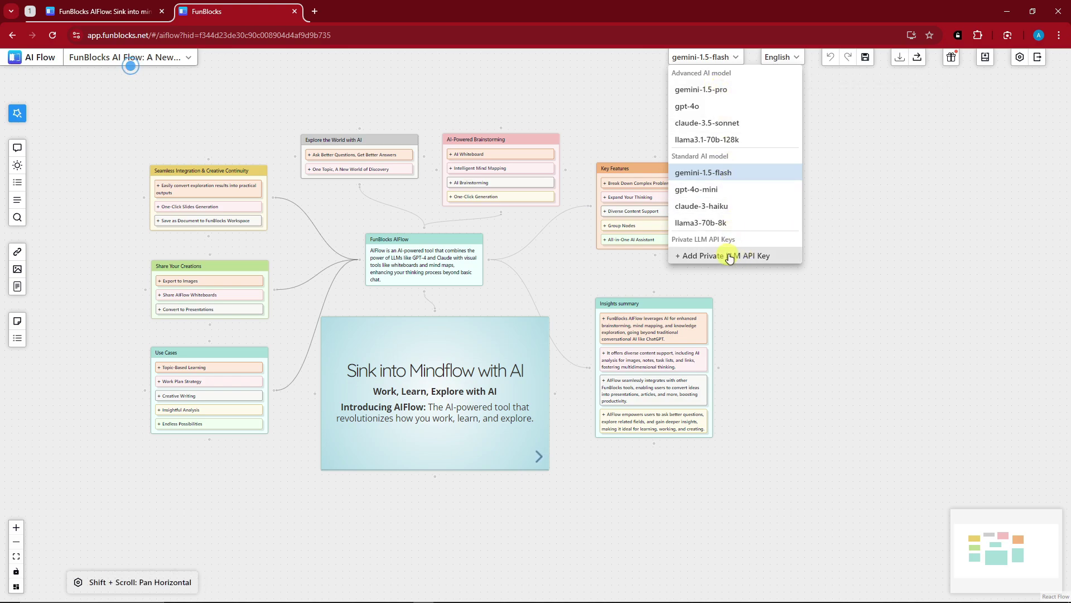
{"action": "left_click", "coordinate": [796, 53]}
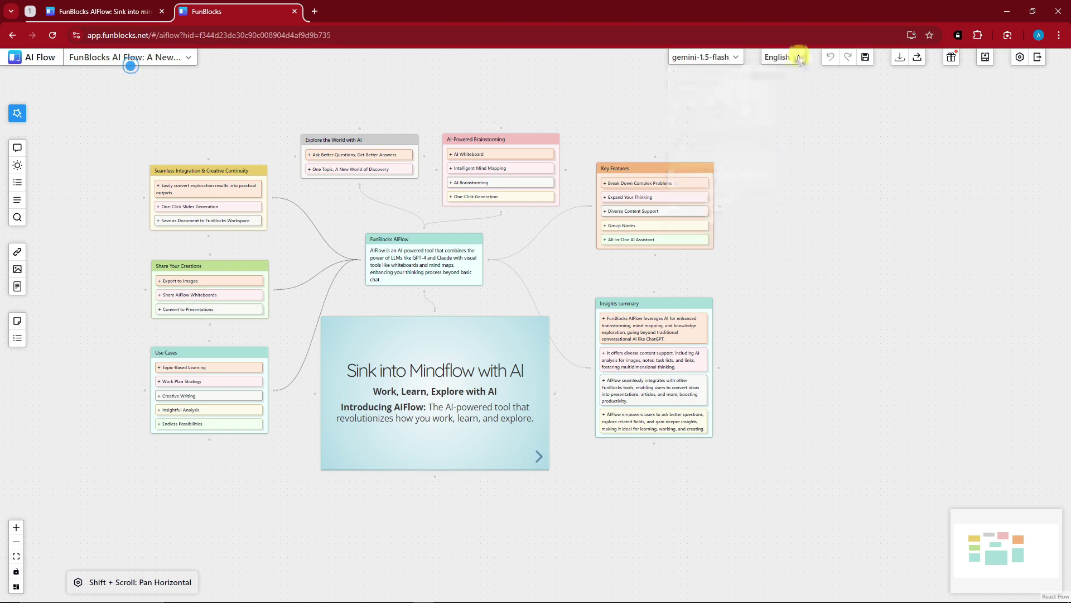
{"action": "left_click", "coordinate": [801, 59]}
{"action": "left_click", "coordinate": [789, 50]}
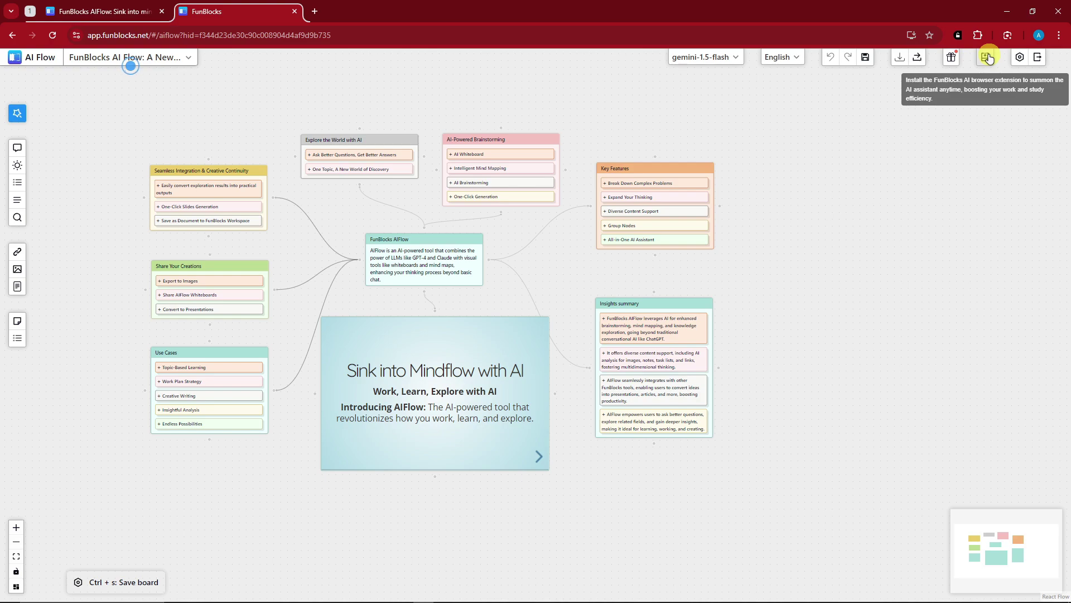
{"action": "left_click", "coordinate": [1036, 59]}
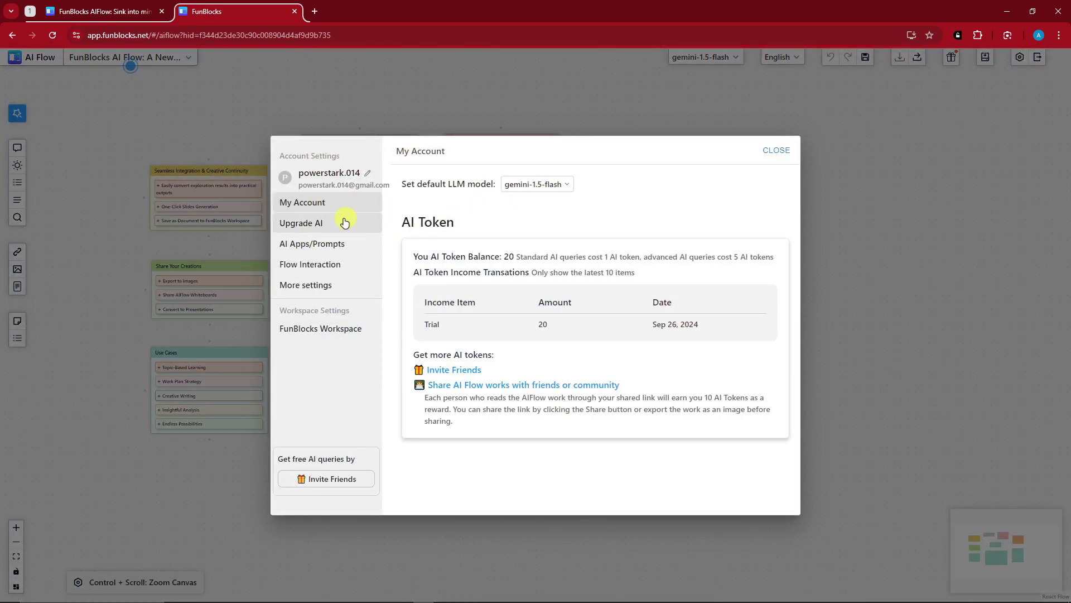
{"action": "left_click", "coordinate": [335, 222]}
{"action": "scroll", "coordinate": [606, 340], "scroll_direction": "down", "scroll_amount": 2}
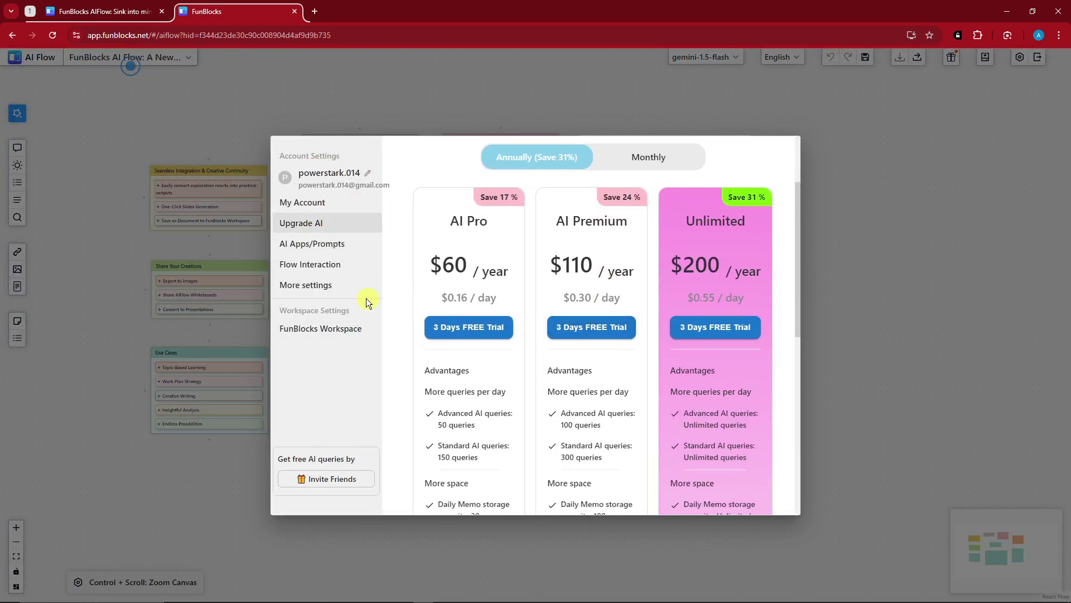
{"action": "left_click", "coordinate": [345, 287]}
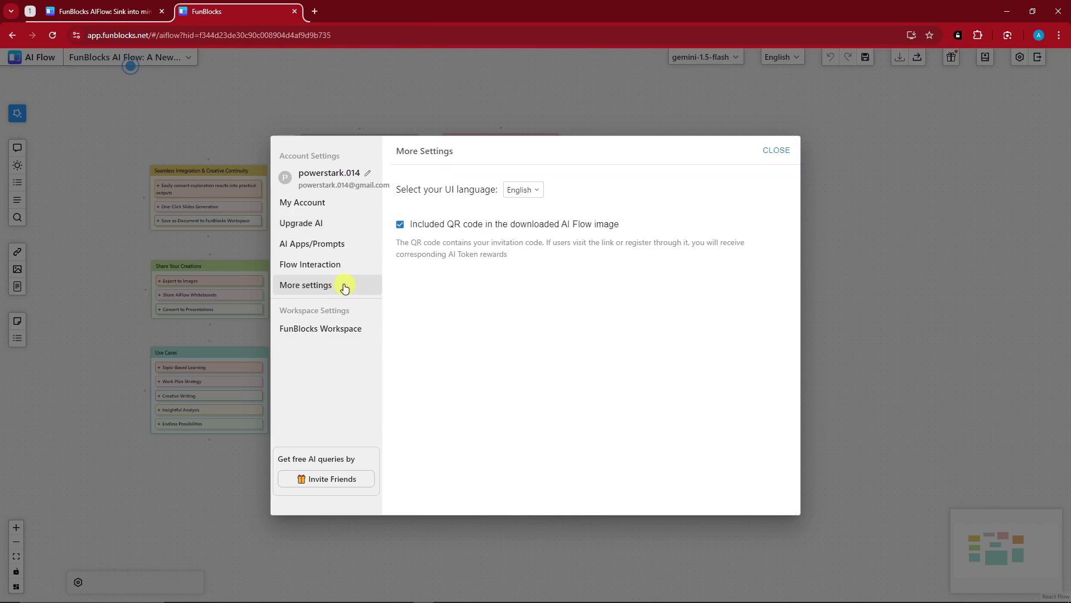
{"action": "left_click", "coordinate": [858, 242]}
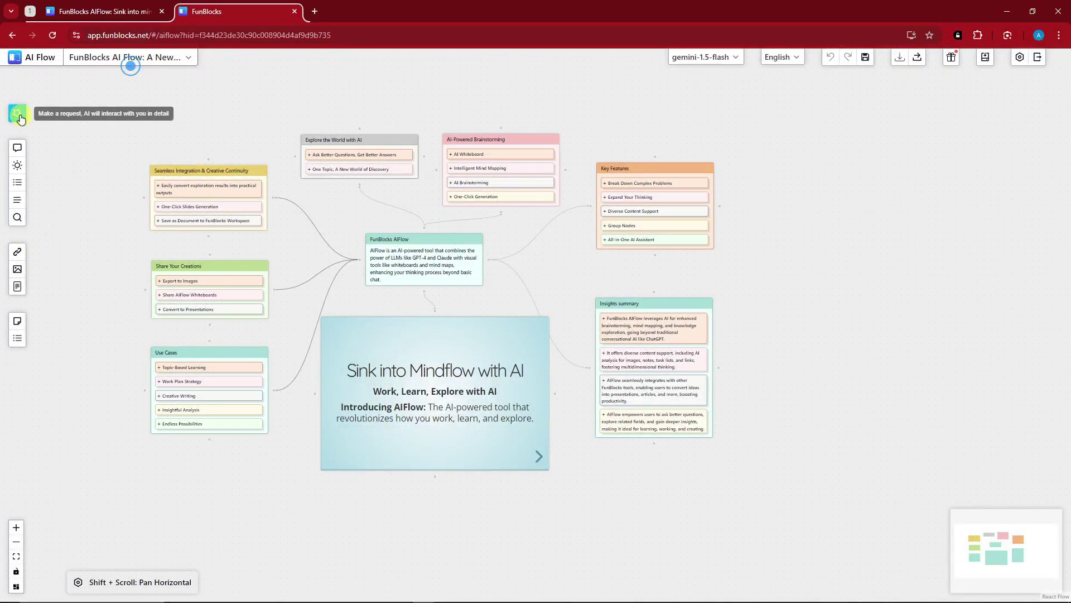
Open the New AIFlow board, clear its node text, and switch to general AI request mode
{"action": "left_click", "coordinate": [167, 60]}
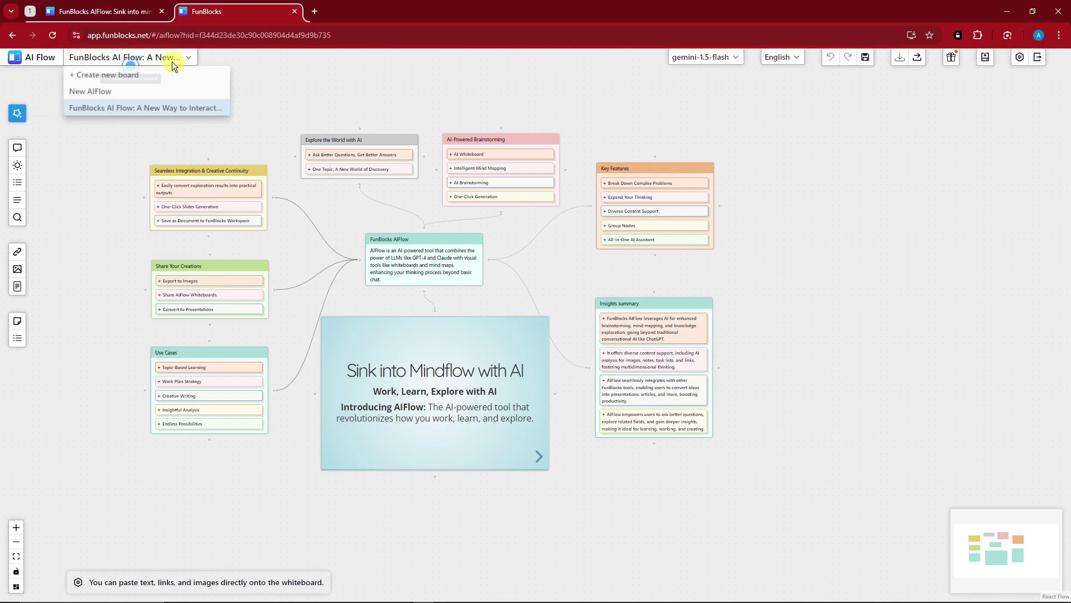
{"action": "left_click", "coordinate": [120, 89]}
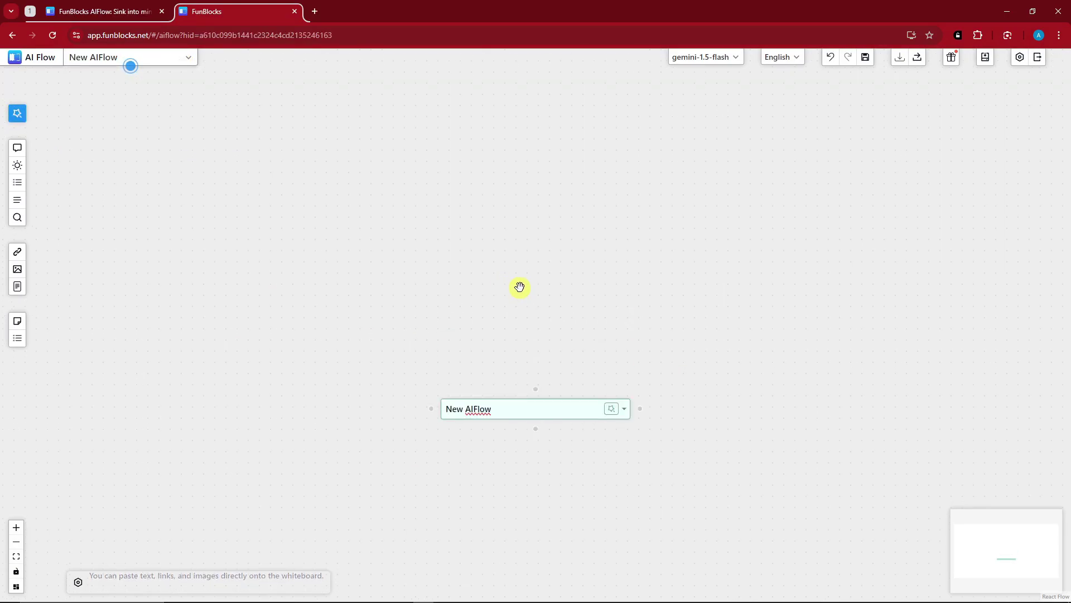
{"action": "left_click_drag", "start_coordinate": [516, 351], "coordinate": [426, 351]}
{"action": "left_click", "coordinate": [495, 354]}
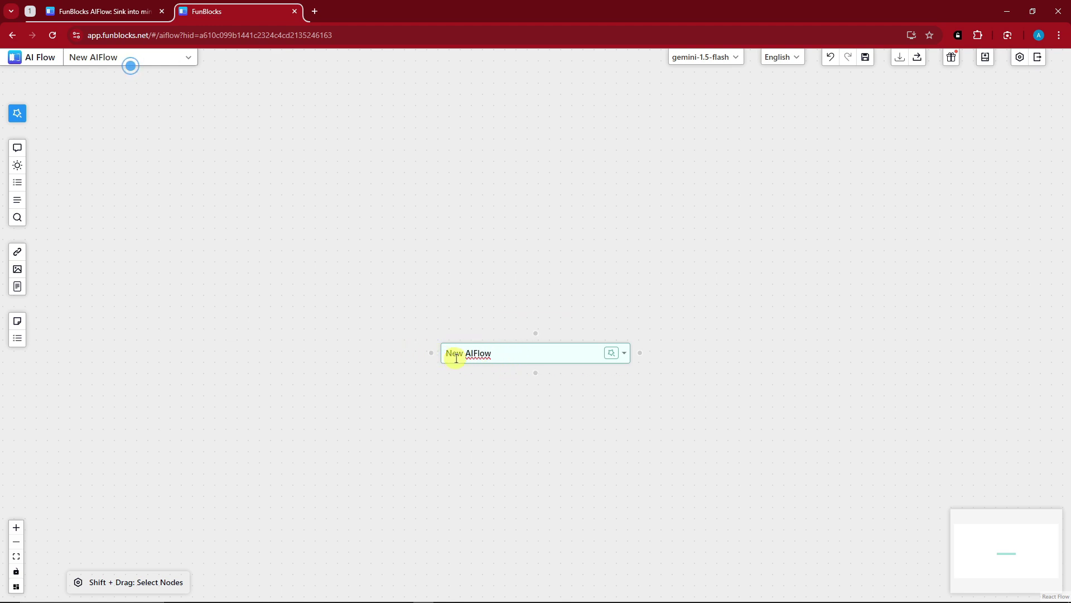
{"action": "key", "text": "BackSpace"}
{"action": "key", "text": "BackSpace"}
{"action": "key", "text": "BackSpace"}
{"action": "key", "text": "BackSpace"}
{"action": "key", "text": "BackSpace"}
{"action": "key", "text": "BackSpace"}
{"action": "key", "text": "BackSpace"}
{"action": "key", "text": "BackSpace"}
{"action": "key", "text": "BackSpace"}
{"action": "key", "text": "BackSpace"}
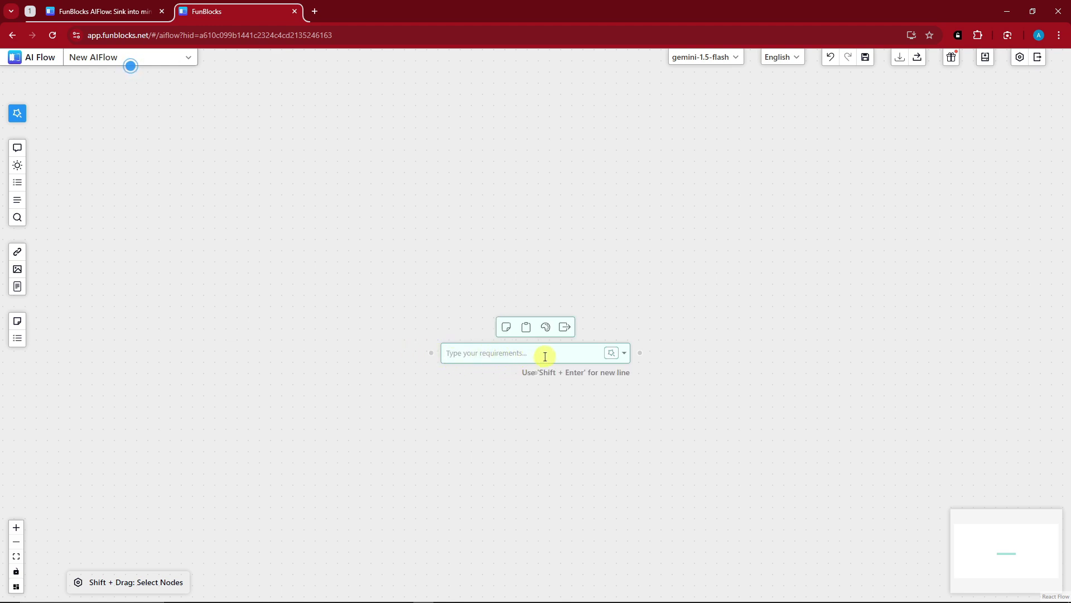
{"action": "left_click", "coordinate": [17, 113]}
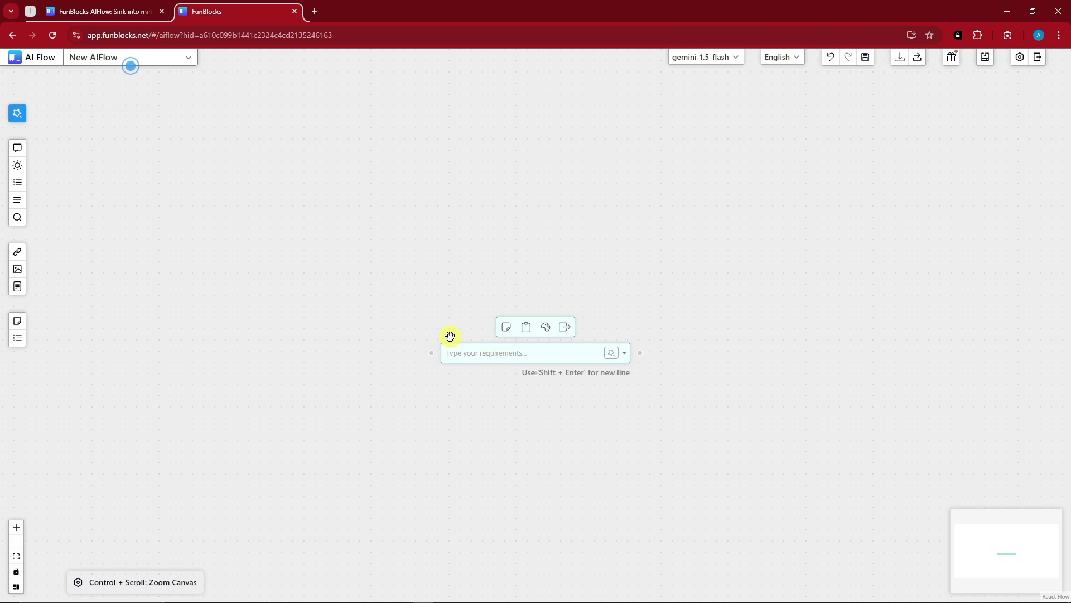
Switch to the FunBlocks AI Flow mind map board and back to New AIFlow
{"action": "left_click", "coordinate": [166, 61]}
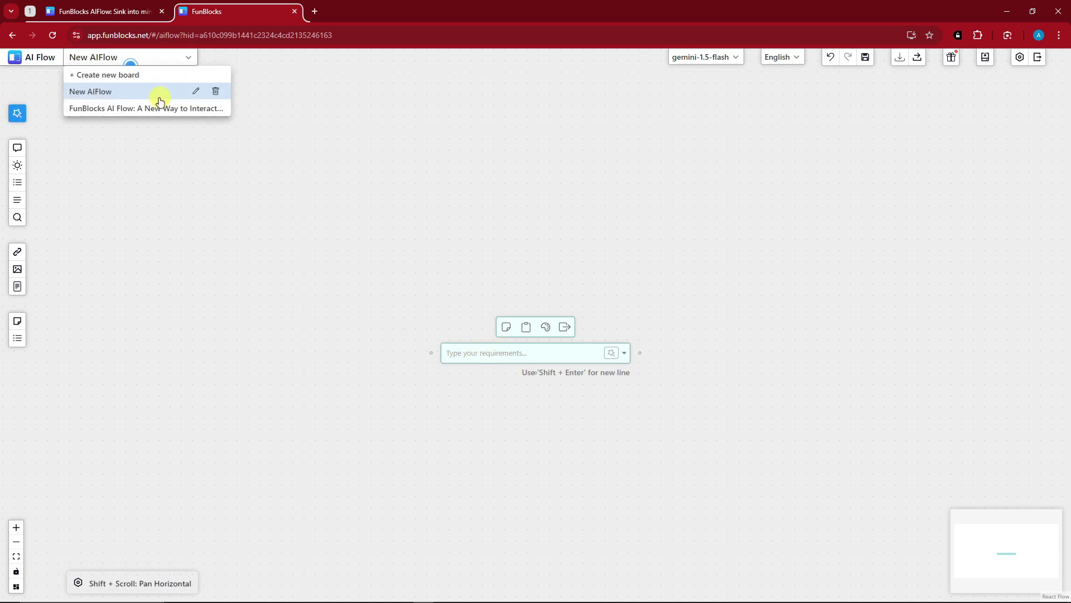
{"action": "left_click", "coordinate": [158, 98]}
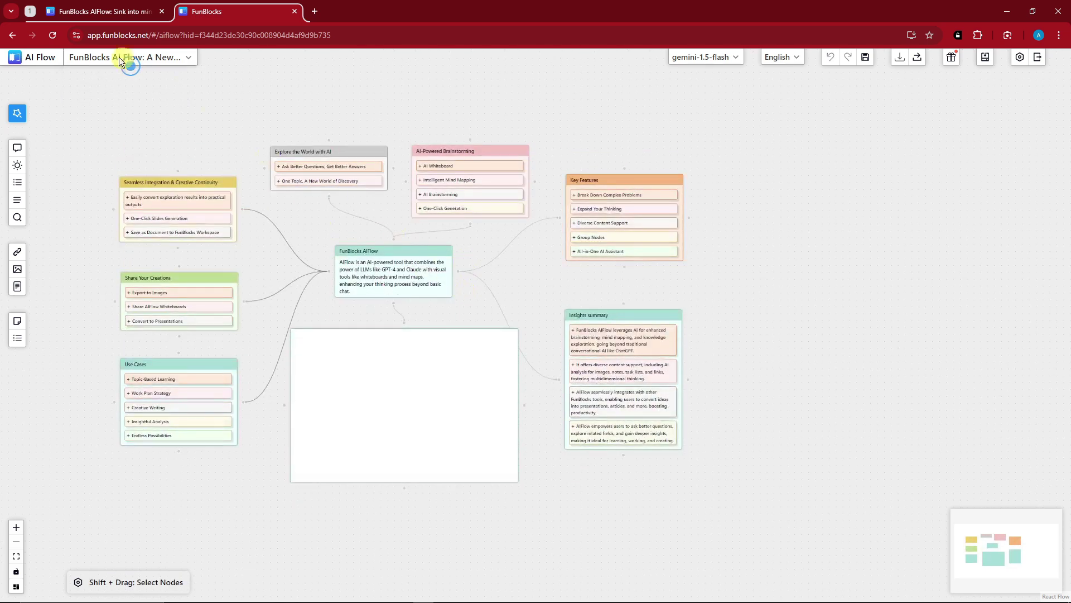
{"action": "left_click", "coordinate": [128, 58]}
{"action": "left_click", "coordinate": [124, 91]}
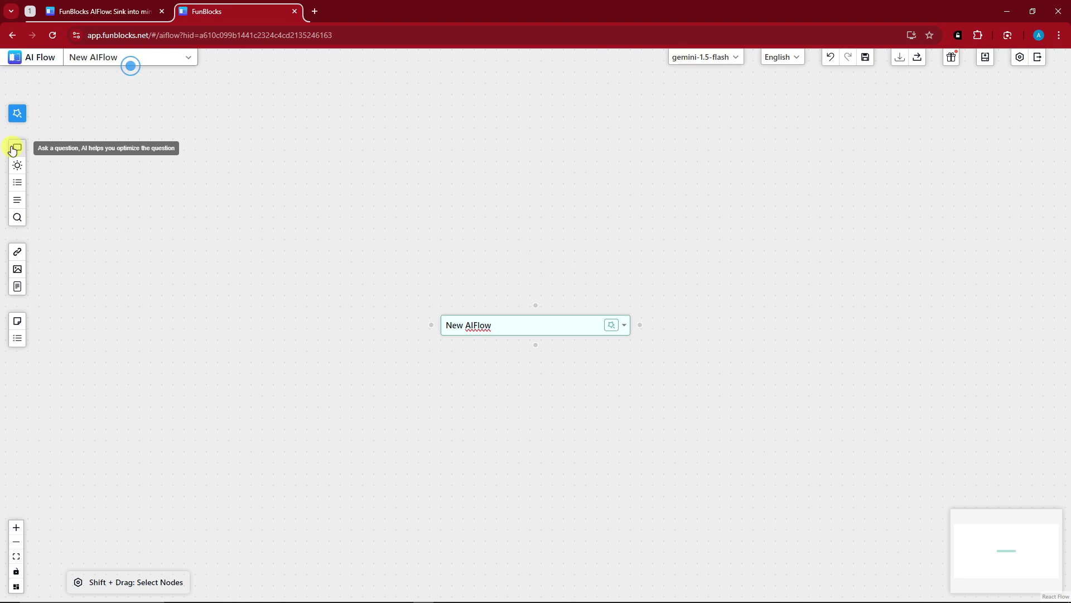
Add a question node to the board and view its list of AI modes
{"action": "left_click", "coordinate": [13, 150]}
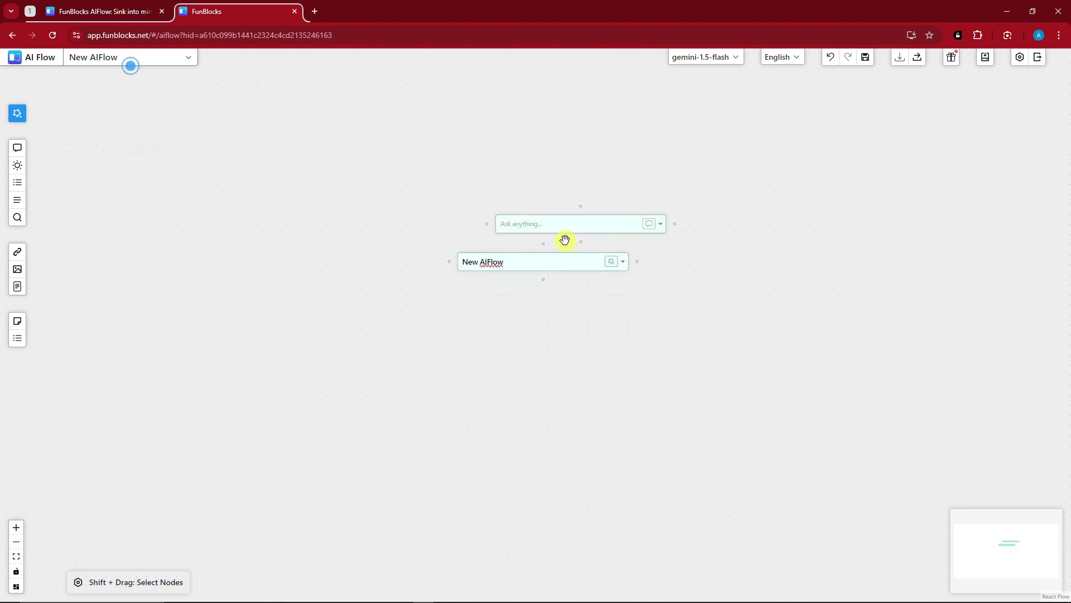
{"action": "left_click_drag", "start_coordinate": [569, 212], "coordinate": [422, 218]}
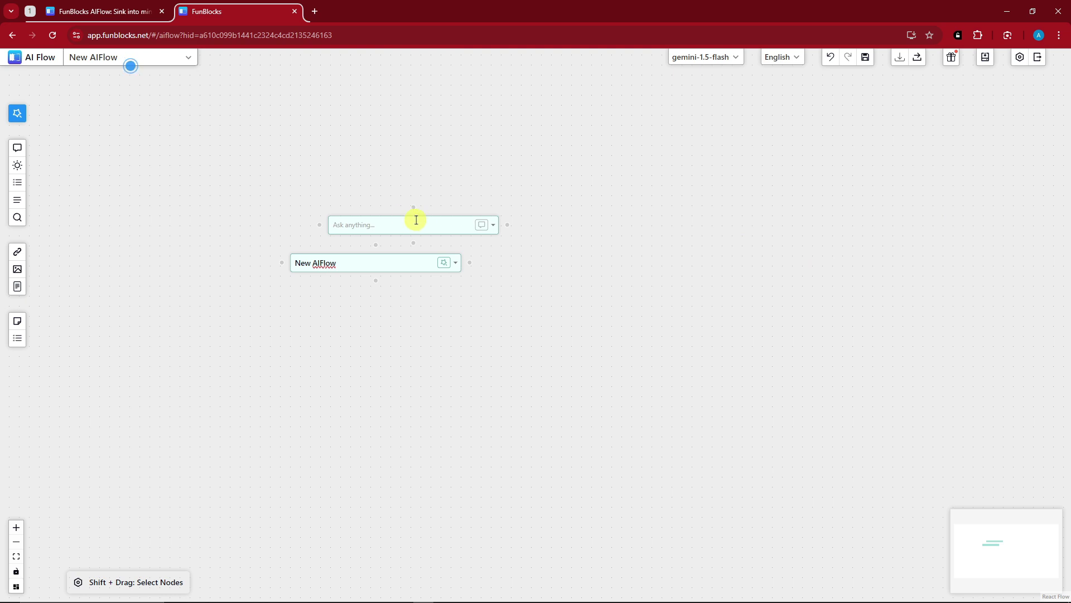
{"action": "mouse_move", "coordinate": [508, 225]}
{"action": "left_mouse_down"}
{"action": "mouse_move", "coordinate": [647, 210]}
{"action": "mouse_move", "coordinate": [509, 229]}
{"action": "left_mouse_up"}
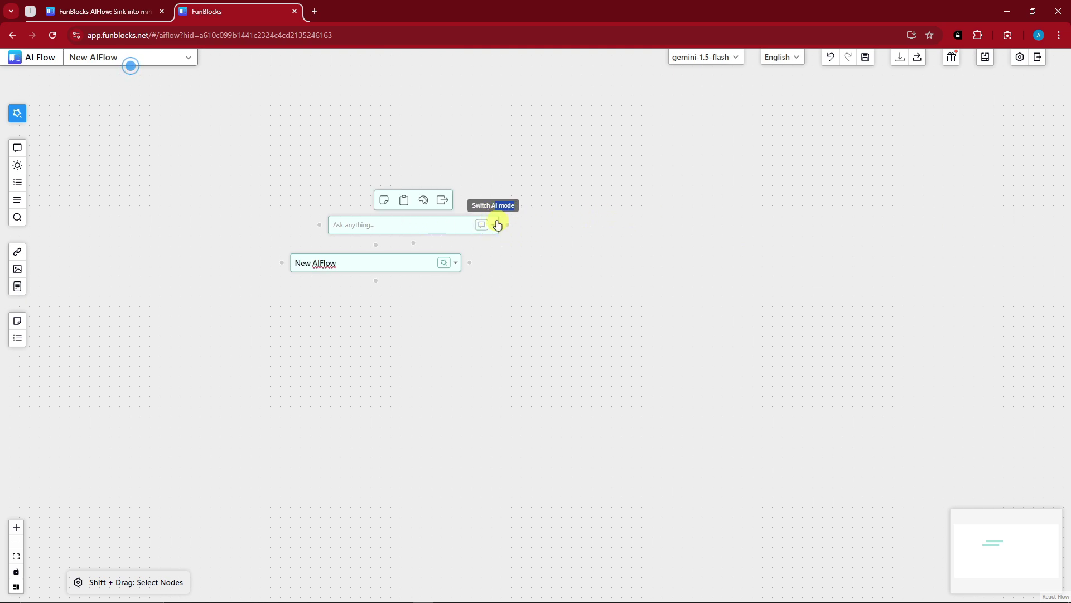
{"action": "left_click_drag", "start_coordinate": [495, 223], "coordinate": [498, 205]}
{"action": "left_click", "coordinate": [494, 225]}
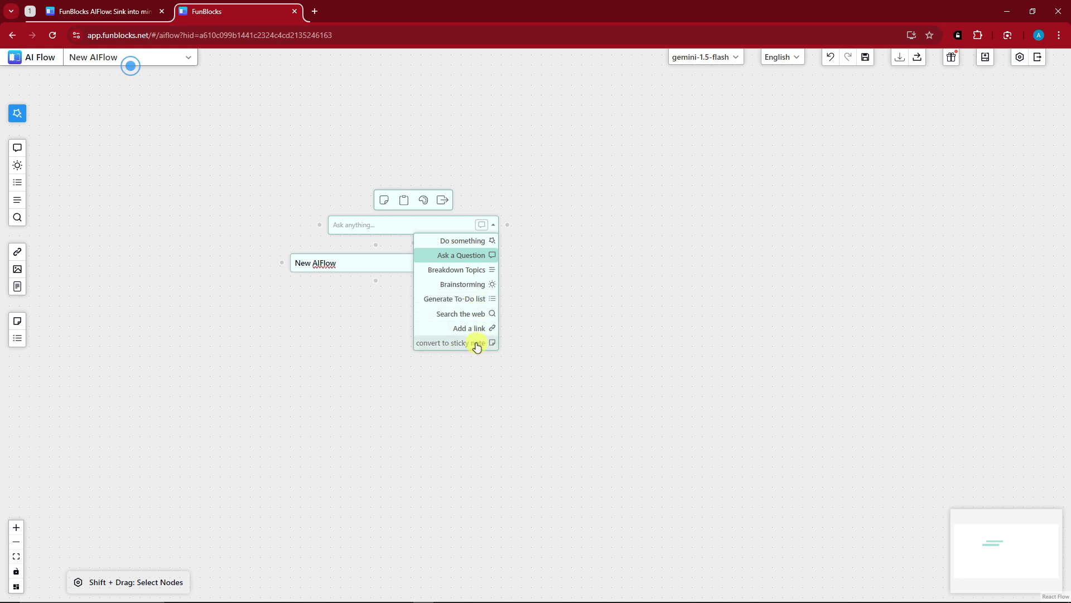
{"action": "left_click", "coordinate": [357, 219]}
Delete the question node and show the AI modes for the New AIFlow node
{"action": "right_click", "coordinate": [357, 219]}
{"action": "left_click", "coordinate": [379, 256]}
{"action": "left_click", "coordinate": [454, 264]}
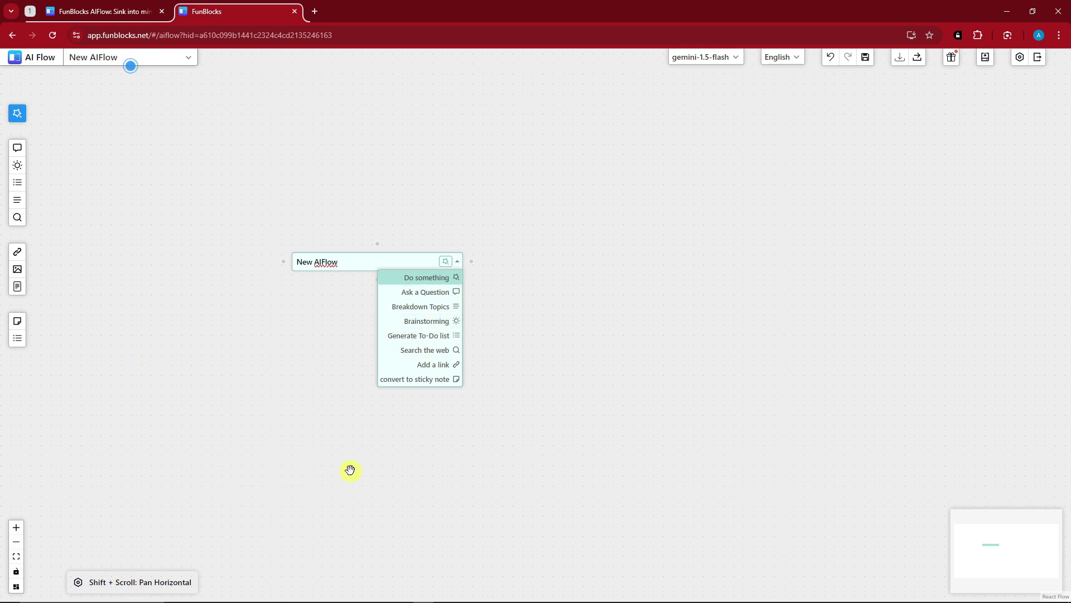
View the flow interaction settings and close them
{"action": "left_click_drag", "start_coordinate": [356, 468], "coordinate": [302, 447]}
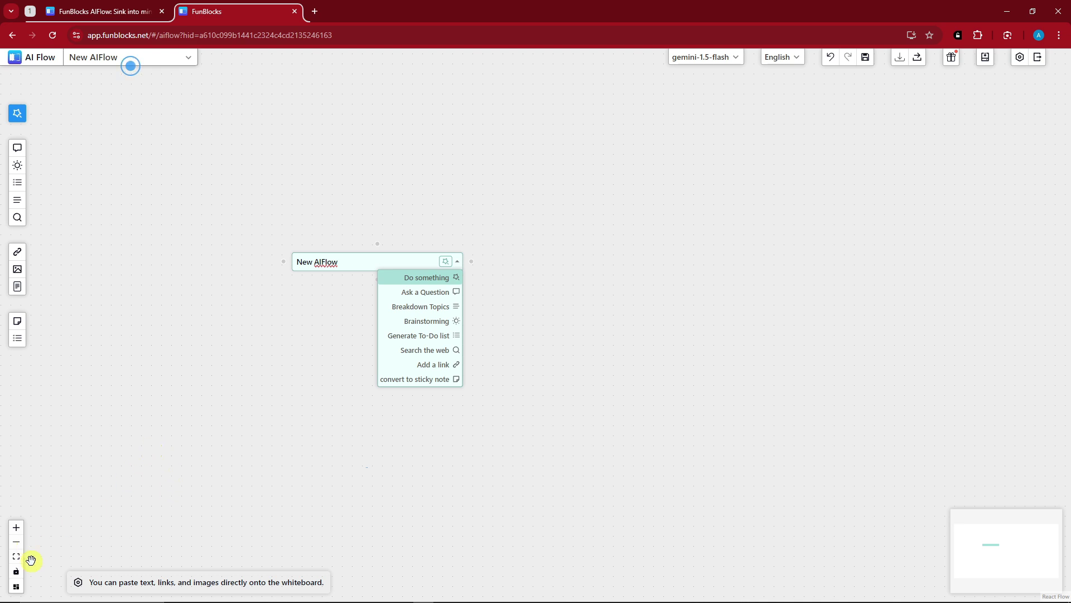
{"action": "left_click_drag", "start_coordinate": [98, 582], "coordinate": [348, 578]}
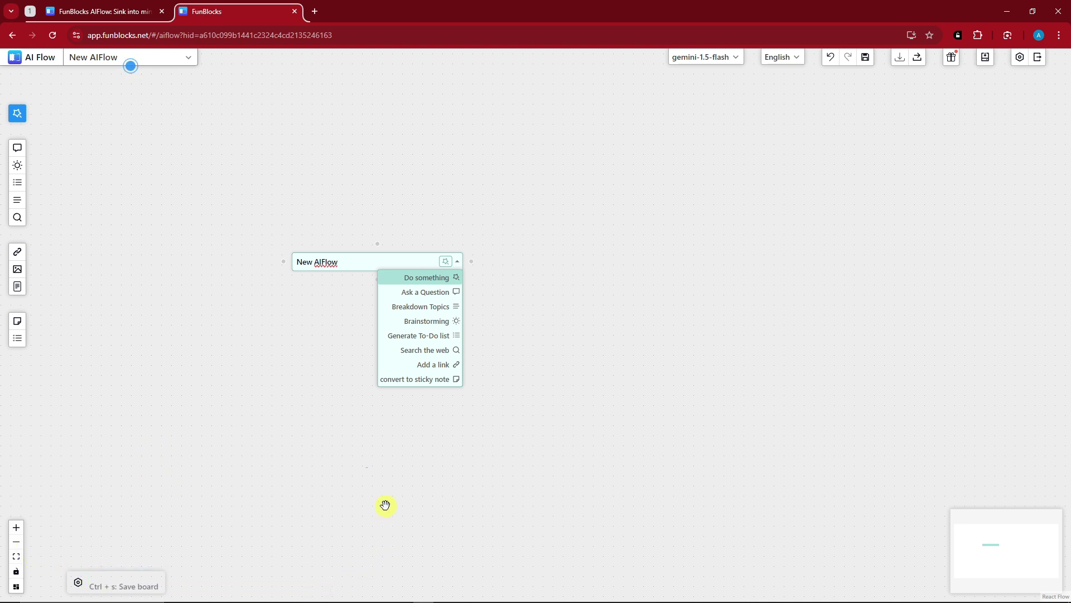
{"action": "left_click", "coordinate": [79, 583]}
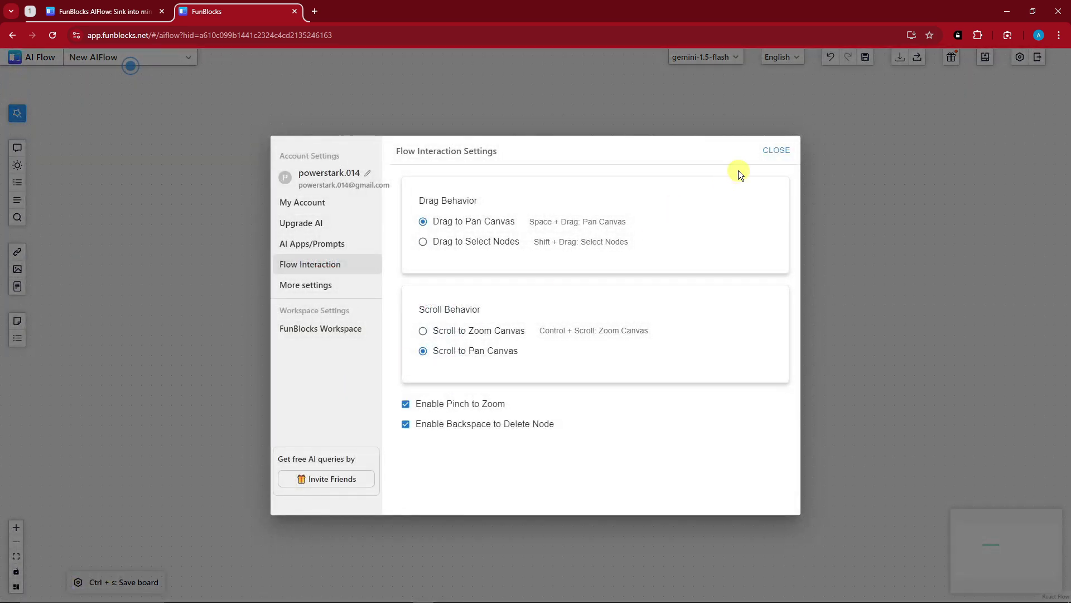
{"action": "left_click", "coordinate": [778, 152]}
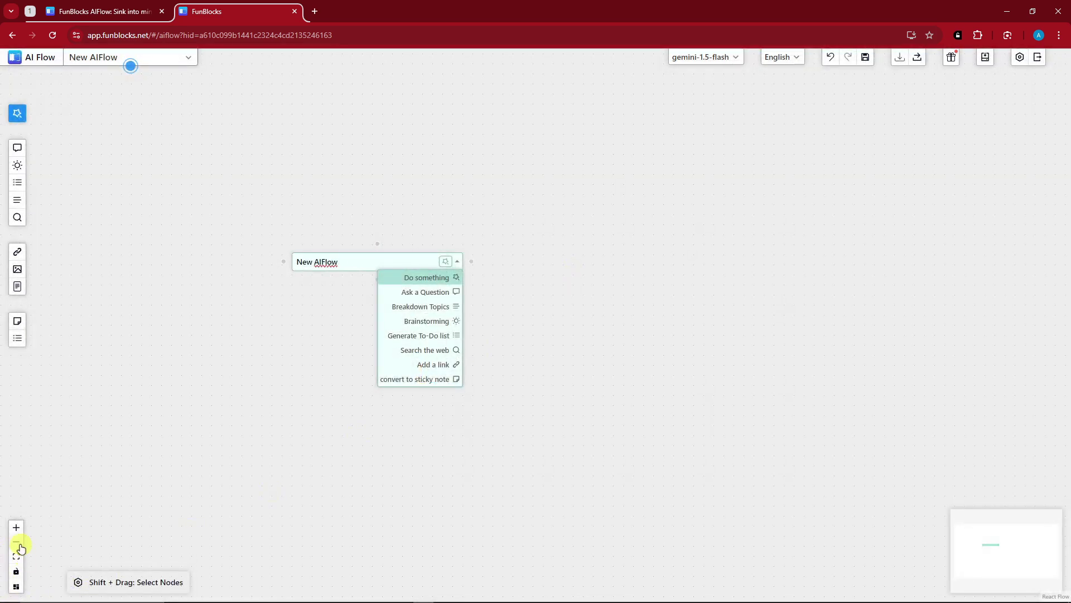
Zoom the board in and back out, then lock the nodes in place
{"action": "left_click", "coordinate": [16, 527]}
{"action": "left_click", "coordinate": [17, 541]}
{"action": "left_click", "coordinate": [17, 573]}
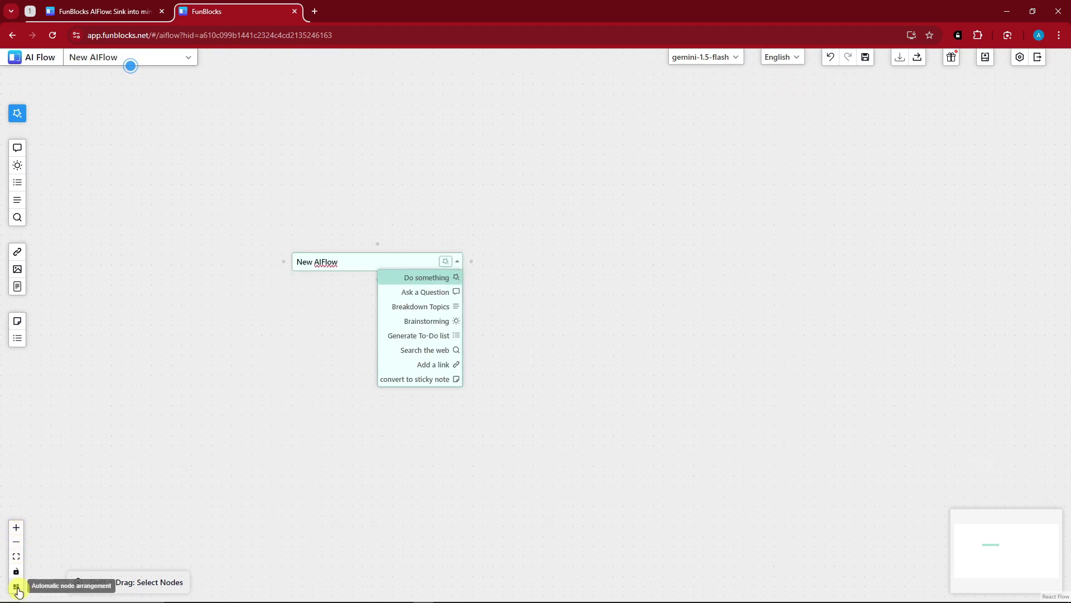
Replace the New AIFlow node text with the 2024 restaurant food-ideas prompt and submit it
{"action": "left_click", "coordinate": [356, 263]}
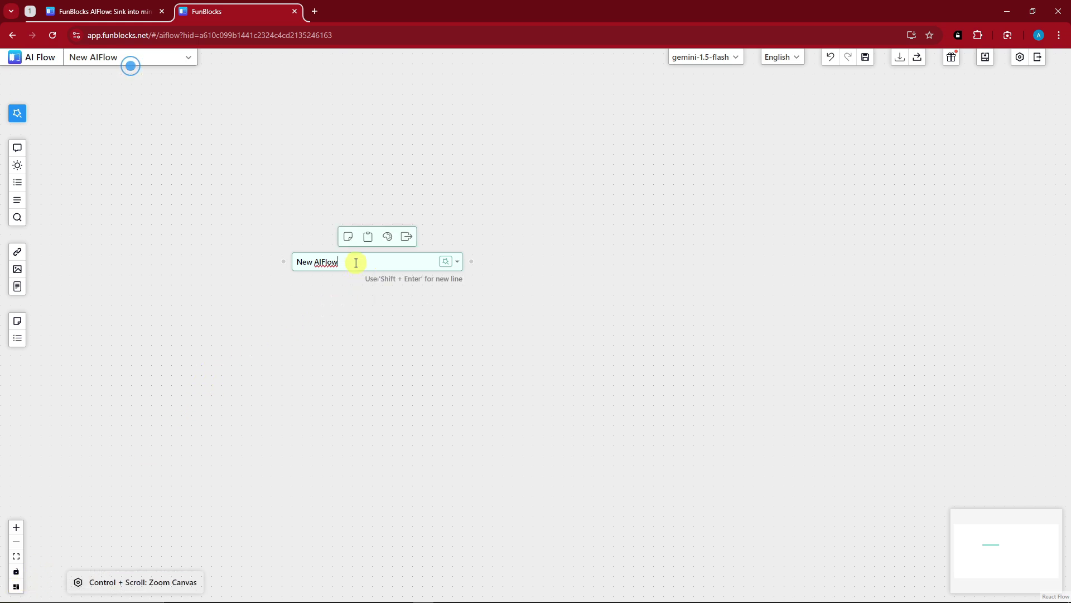
{"action": "left_click_drag", "start_coordinate": [339, 262], "coordinate": [282, 260]}
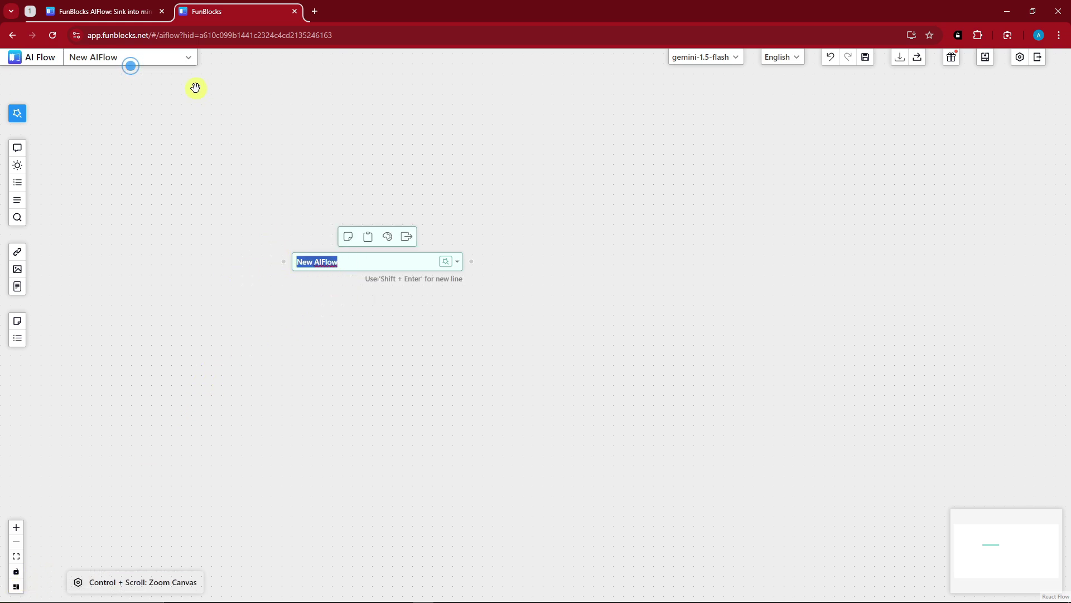
{"action": "type", "text": "Generate a list of innovative food ideas for a restaurant startup in 2024"}
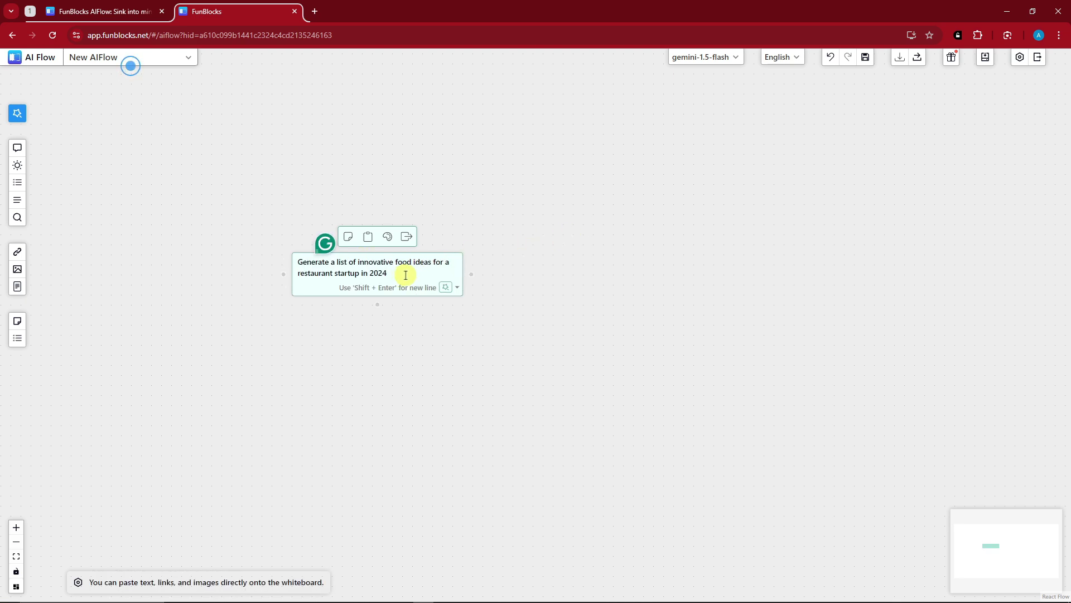
{"action": "key", "text": "Return"}
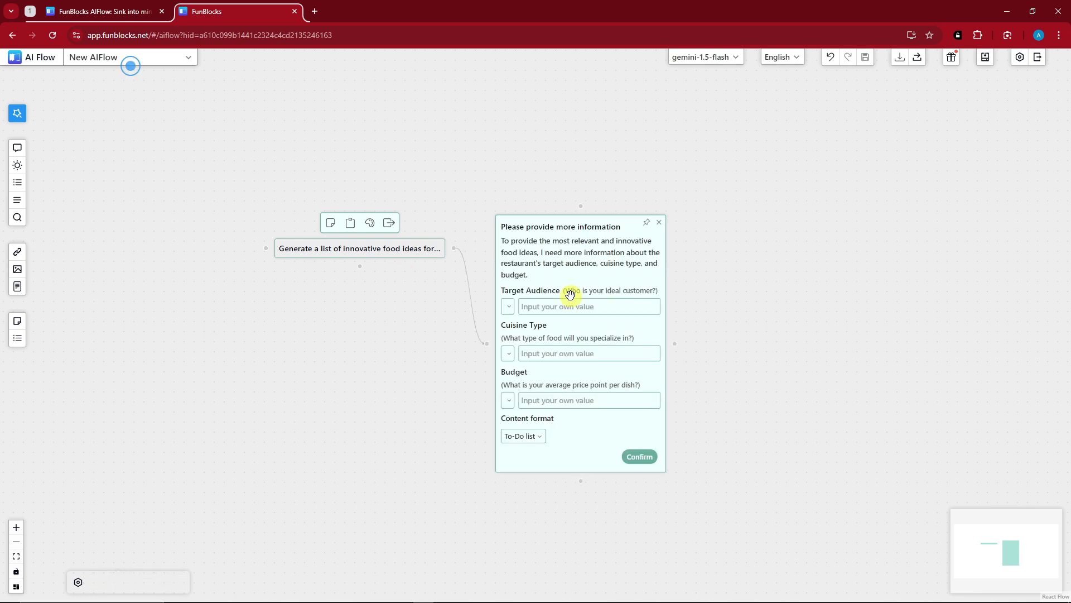
Fill the form: Foodies audience, Mediterranean cuisine, Above $40 budget, Mindmap content format
{"action": "left_click", "coordinate": [508, 307]}
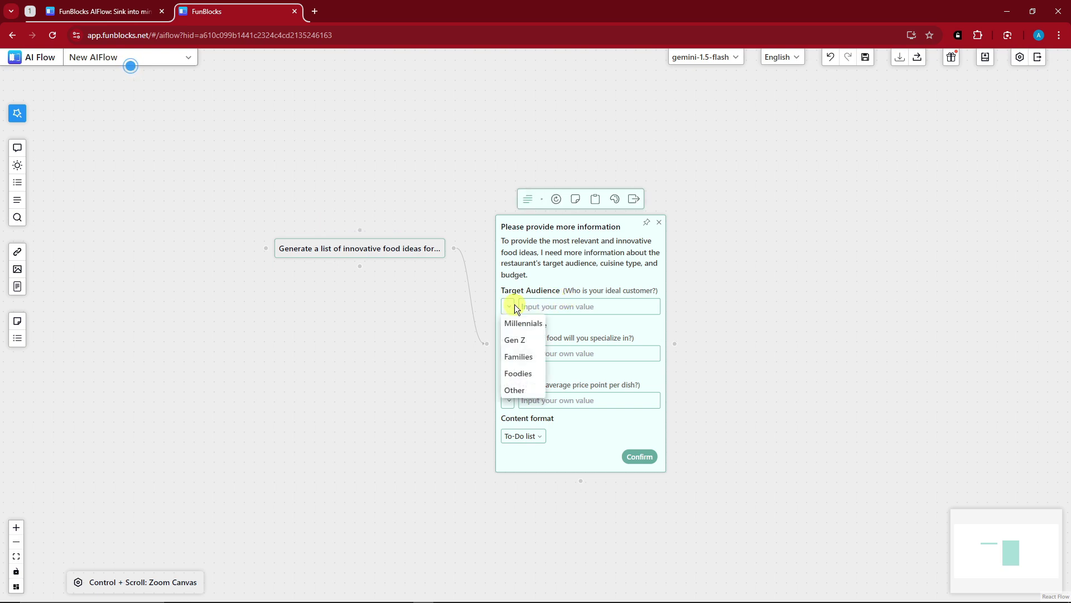
{"action": "left_click", "coordinate": [530, 375]}
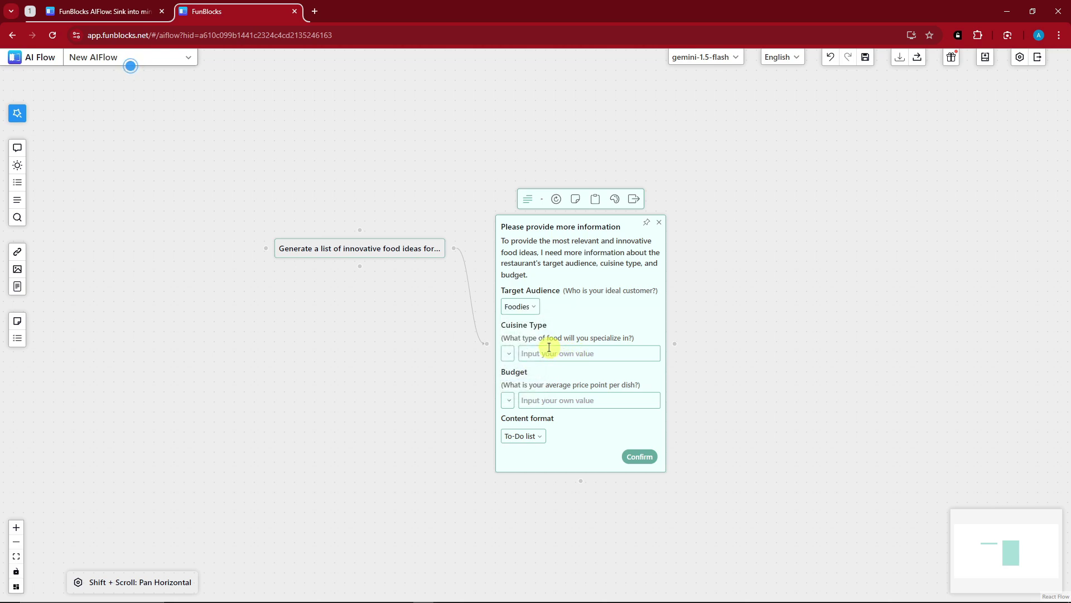
{"action": "left_click", "coordinate": [508, 355]}
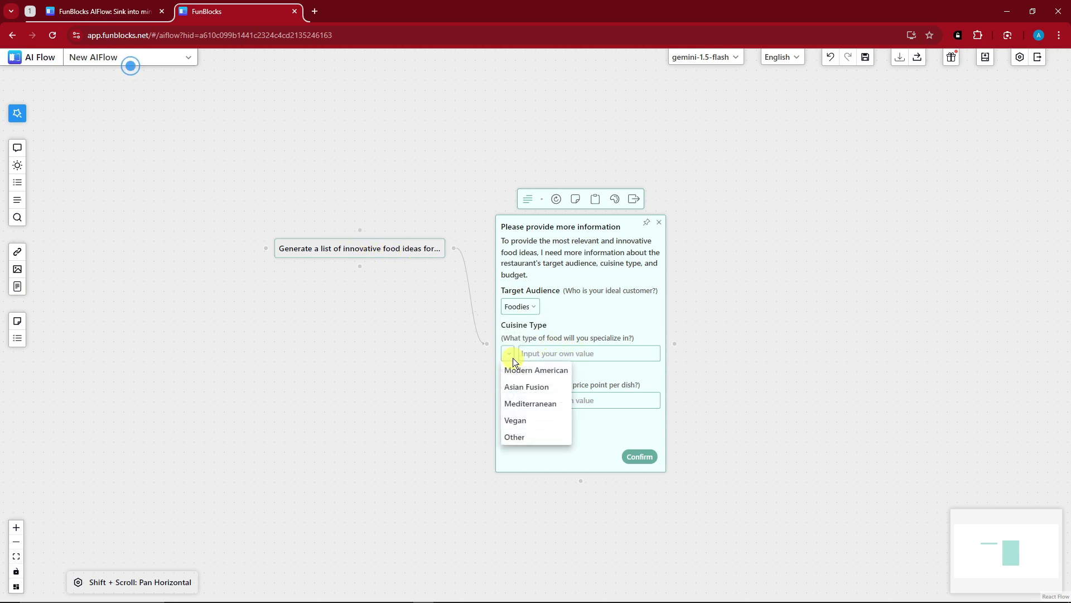
{"action": "left_click", "coordinate": [551, 410]}
{"action": "left_click", "coordinate": [508, 399]}
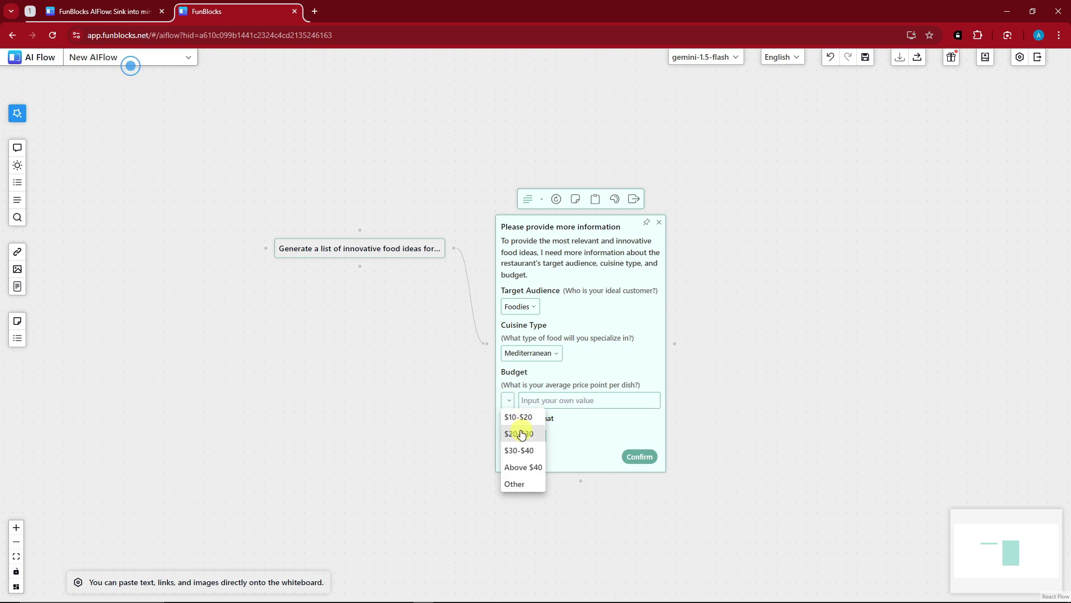
{"action": "left_click", "coordinate": [523, 467]}
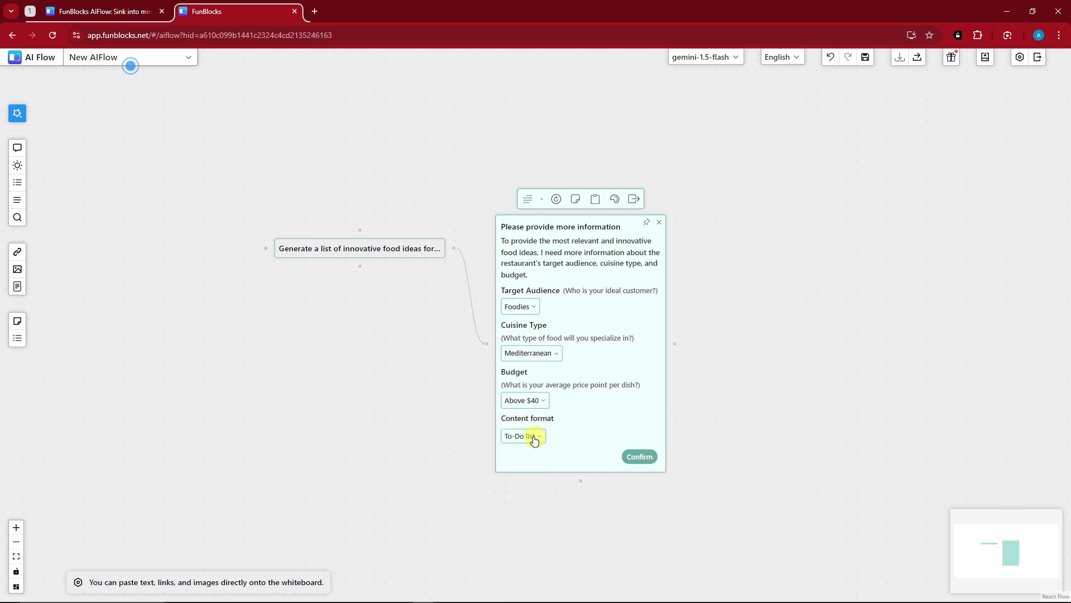
{"action": "left_click", "coordinate": [533, 438]}
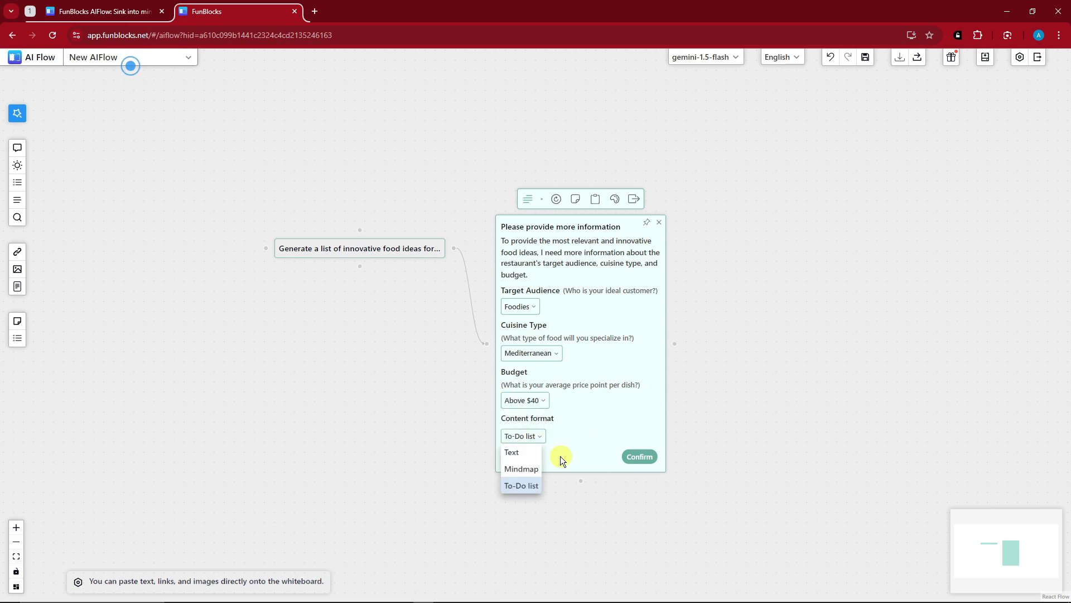
{"action": "left_click", "coordinate": [522, 469]}
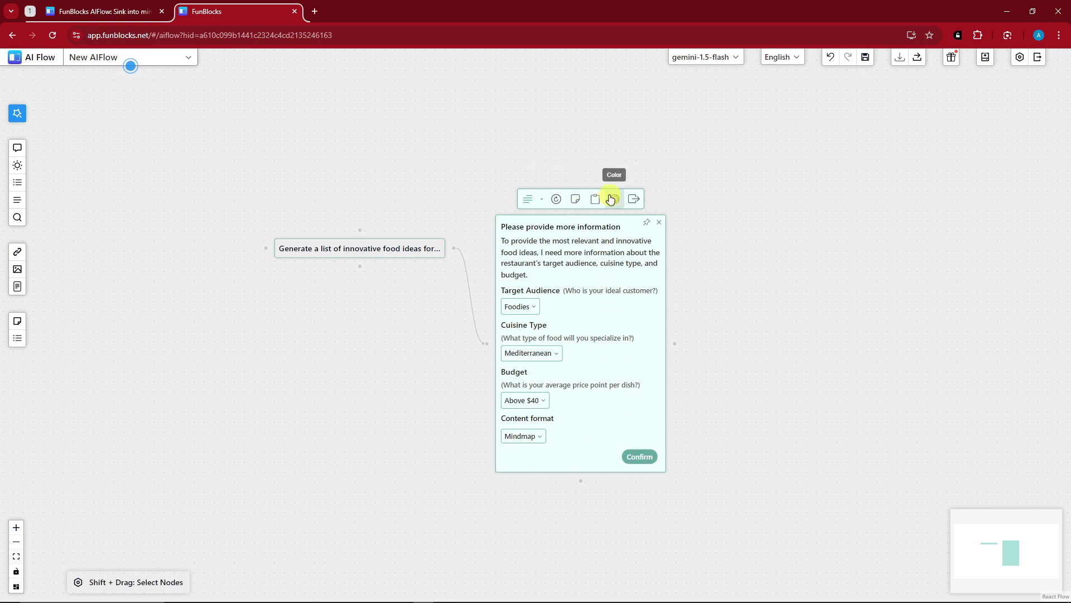
Generate the mind map and spread out Summarized insights, Elevated Classics, Technology & Innovation, Sustainable Sourcing, Immersive Experiences
{"action": "left_click", "coordinate": [639, 457]}
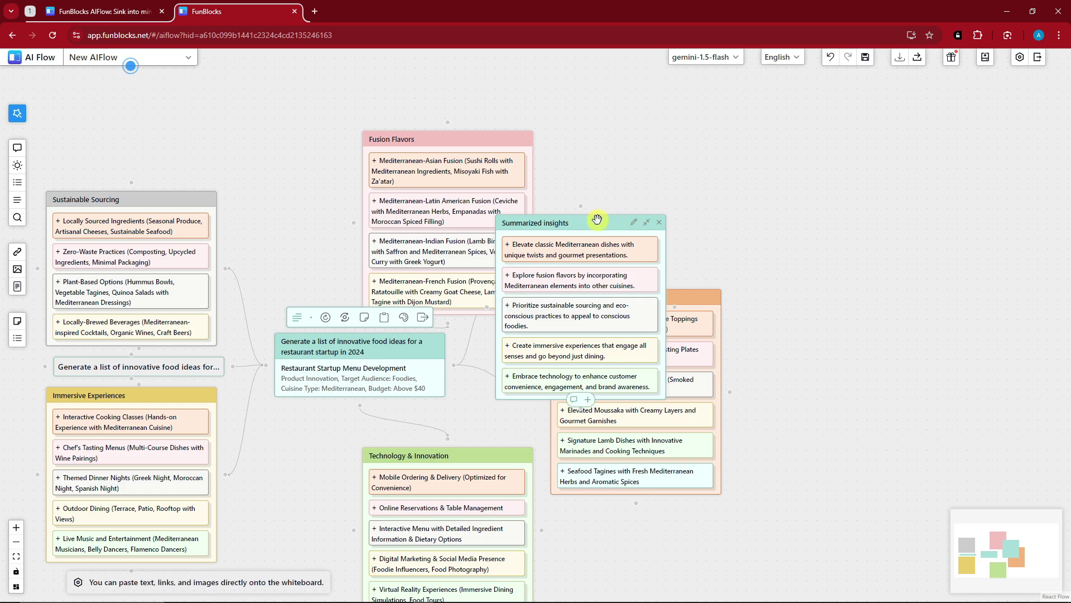
{"action": "left_click_drag", "start_coordinate": [597, 222], "coordinate": [775, 82]}
{"action": "left_click_drag", "start_coordinate": [664, 297], "coordinate": [776, 291]}
{"action": "left_click_drag", "start_coordinate": [499, 461], "coordinate": [595, 456]}
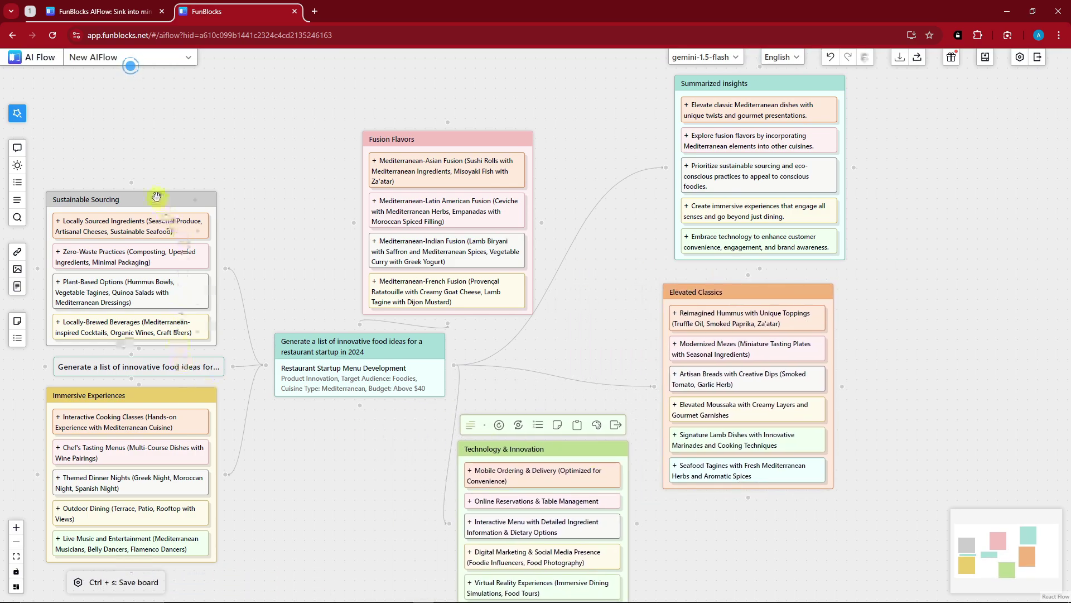
{"action": "left_click_drag", "start_coordinate": [159, 199], "coordinate": [247, 125]}
{"action": "left_click_drag", "start_coordinate": [173, 395], "coordinate": [170, 422]}
Move the prompt node up-left and Fusion Flavors up, then zoom out and centre the mind map
{"action": "left_click", "coordinate": [167, 367]}
{"action": "left_click_drag", "start_coordinate": [152, 367], "coordinate": [126, 316]}
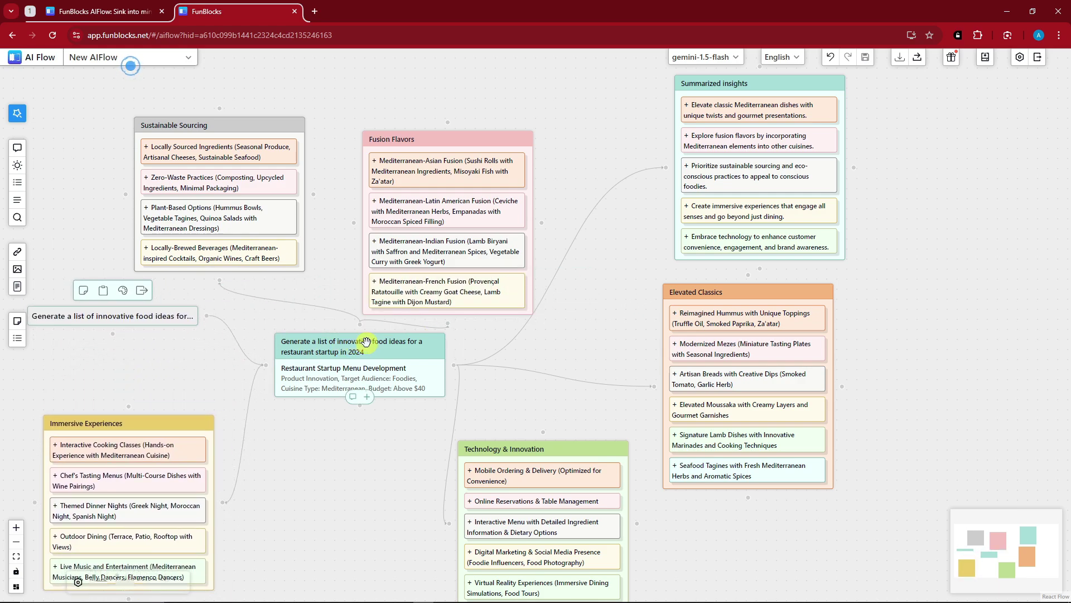
{"action": "left_click", "coordinate": [301, 384]}
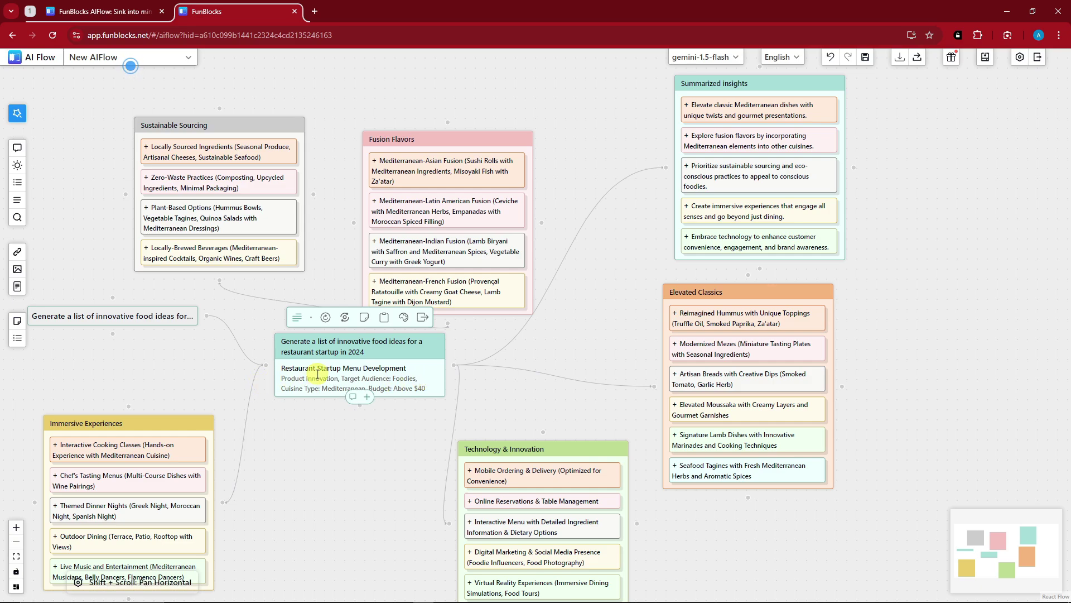
{"action": "left_click_drag", "start_coordinate": [454, 139], "coordinate": [474, 118]}
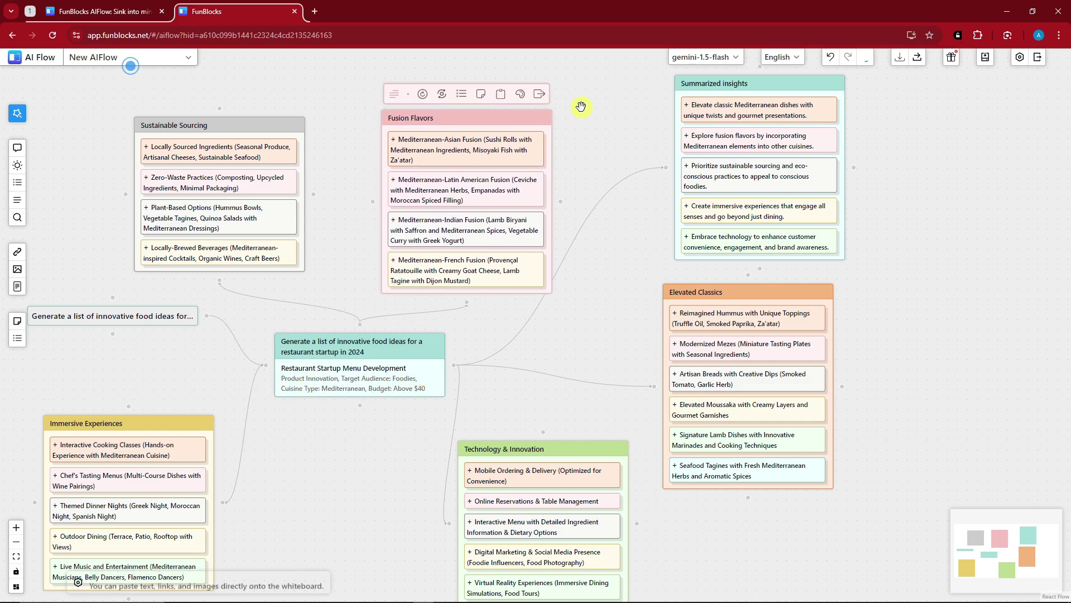
{"action": "left_click", "coordinate": [17, 542]}
{"action": "left_click_drag", "start_coordinate": [237, 355], "coordinate": [285, 337]}
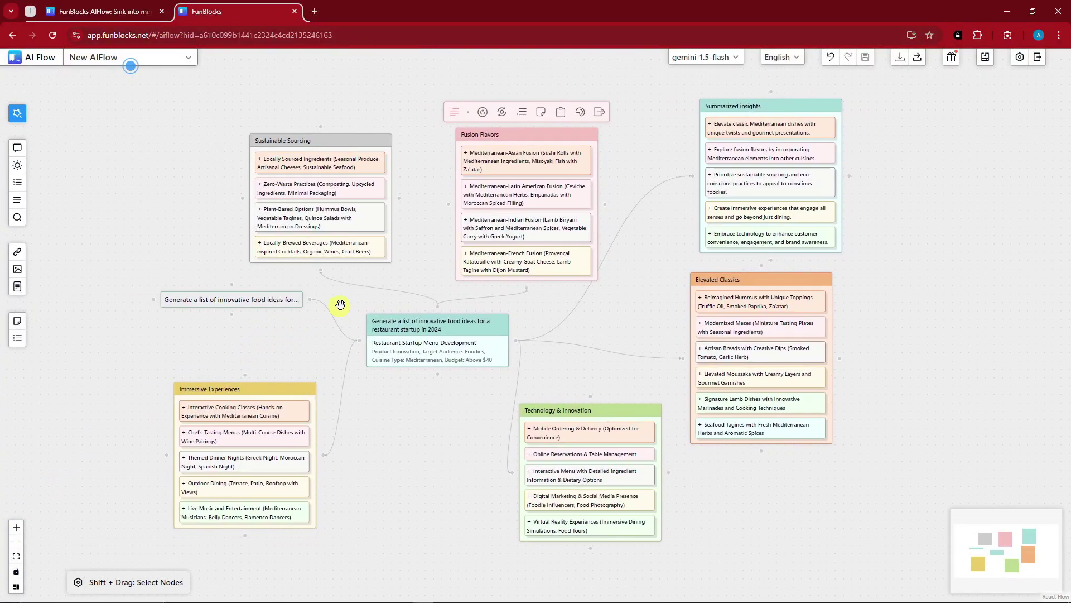
{"action": "left_click_drag", "start_coordinate": [331, 140], "coordinate": [356, 137]}
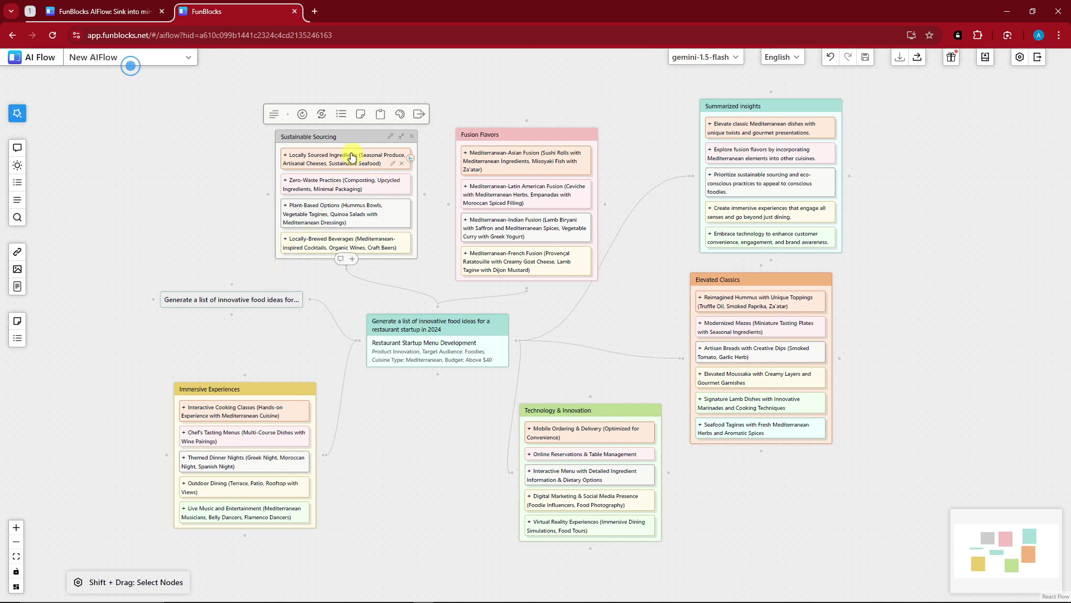
Colour the Sustainable Sourcing node magenta, briefly trying green before settling on magenta
{"action": "left_click_drag", "start_coordinate": [360, 134], "coordinate": [347, 133]}
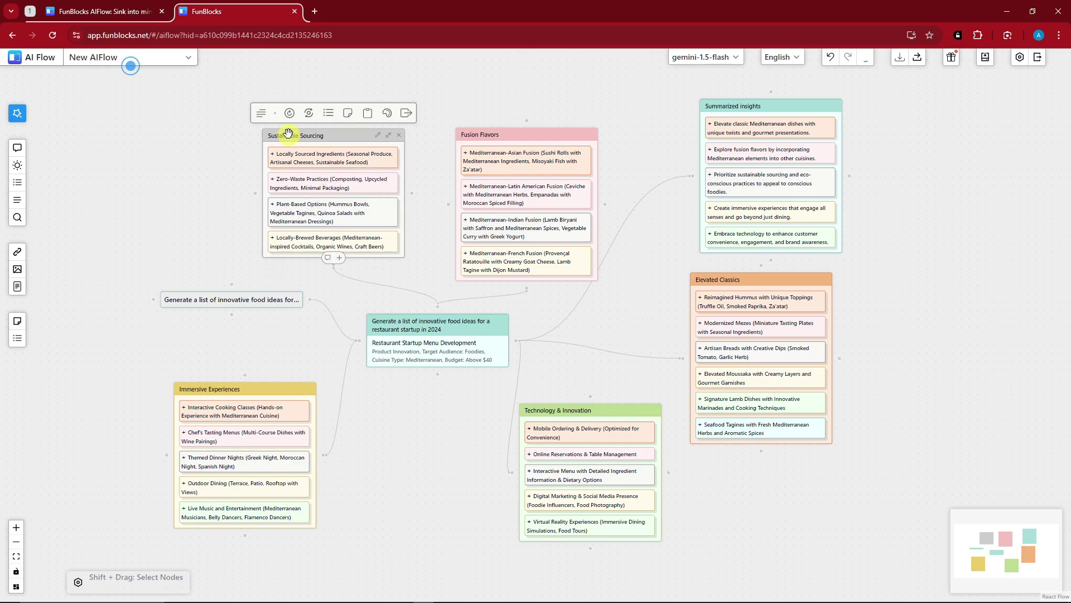
{"action": "left_click", "coordinate": [388, 111]}
{"action": "left_click", "coordinate": [505, 93]}
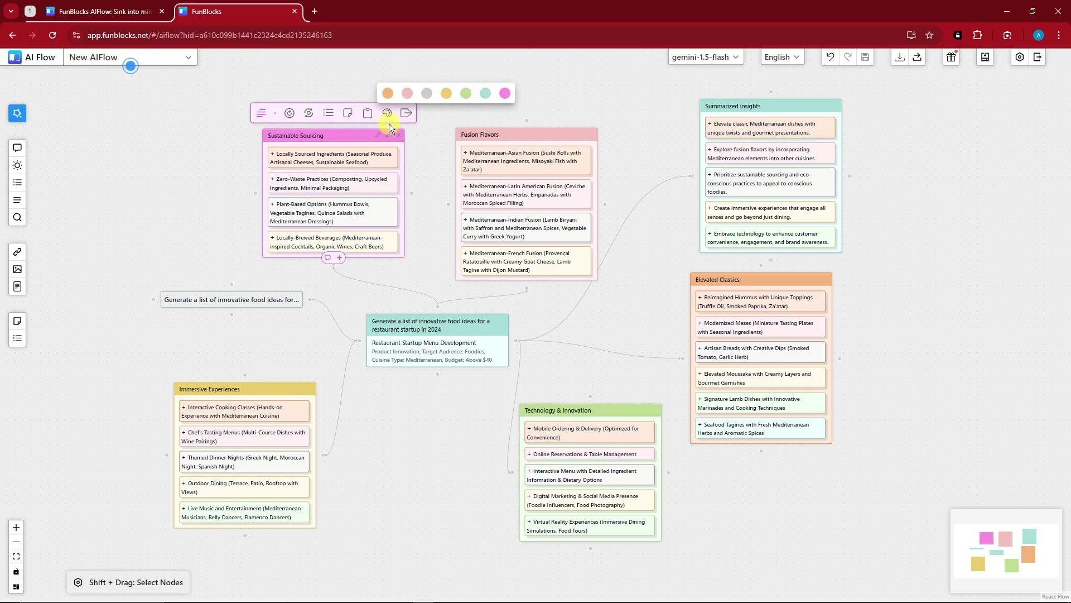
{"action": "left_click", "coordinate": [466, 94]}
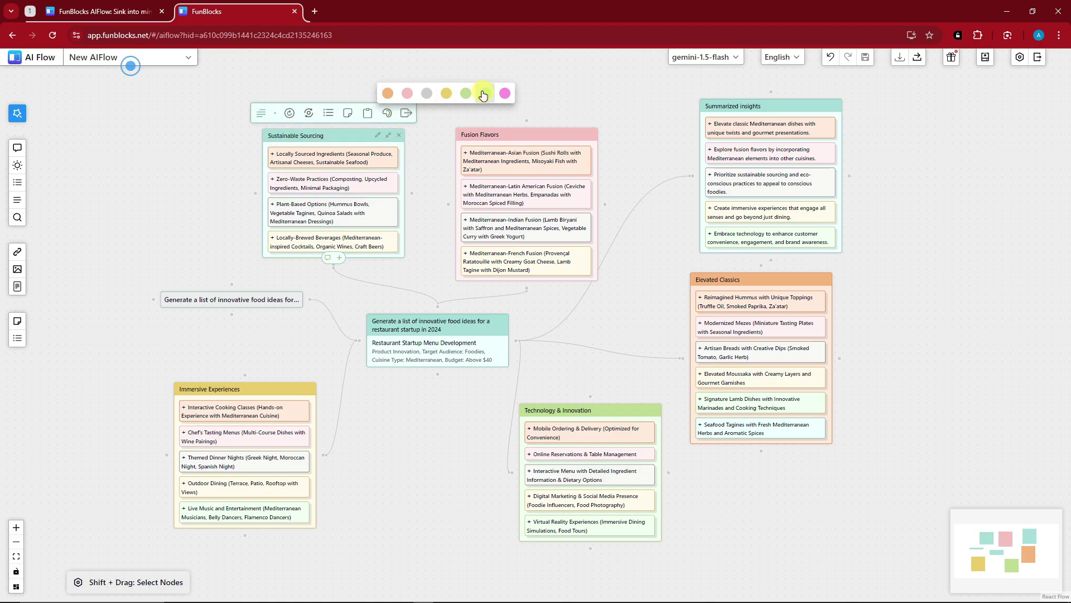
{"action": "left_click", "coordinate": [505, 94]}
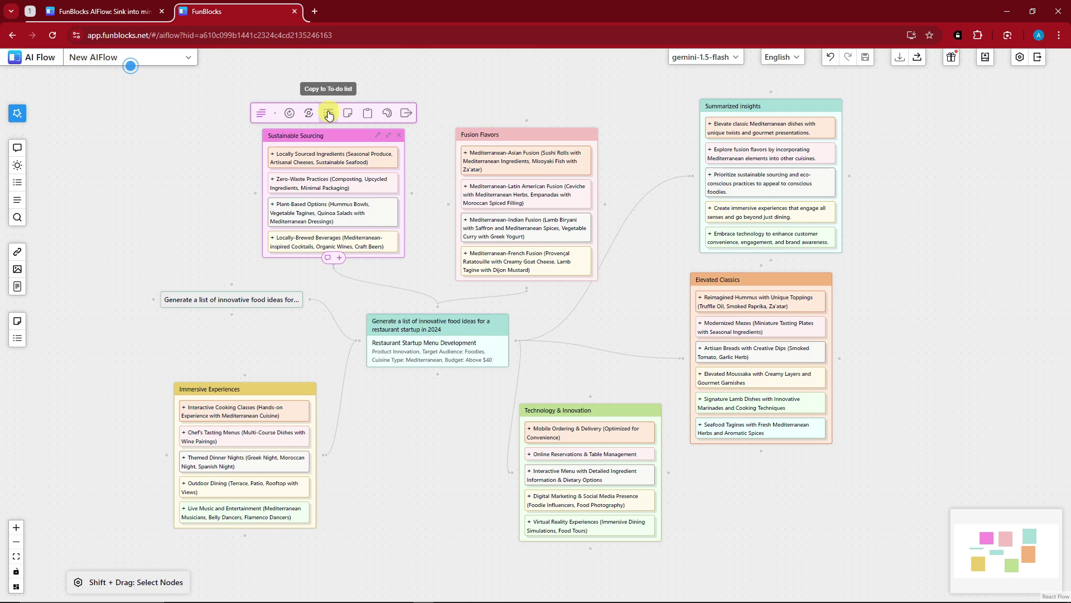
Regenerate the Sustainable Sourcing node using the gpt-4o-mini standard model
{"action": "left_click", "coordinate": [290, 114]}
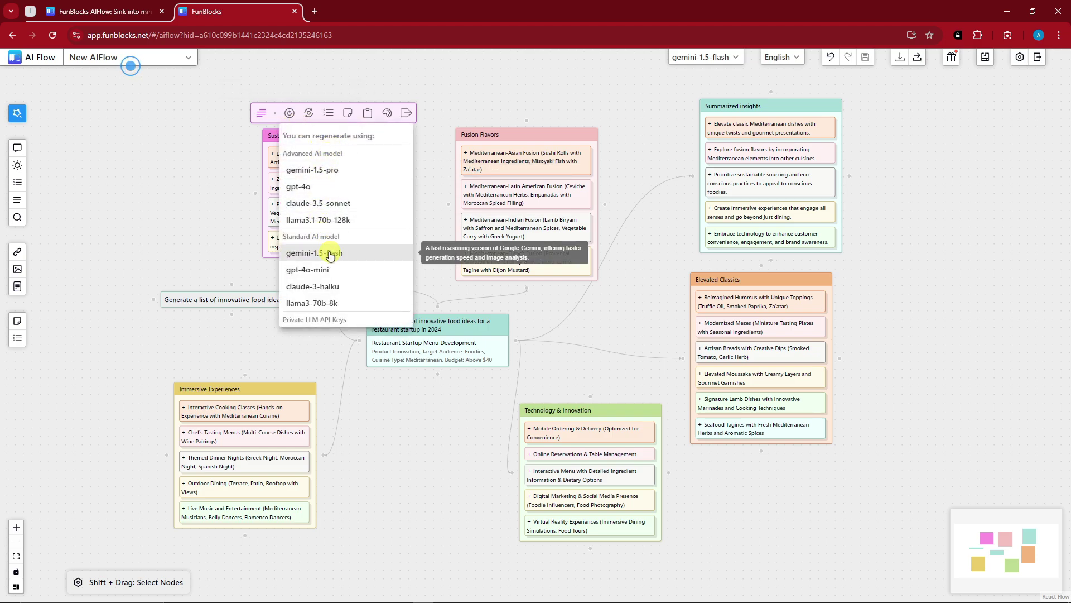
{"action": "left_click", "coordinate": [354, 270]}
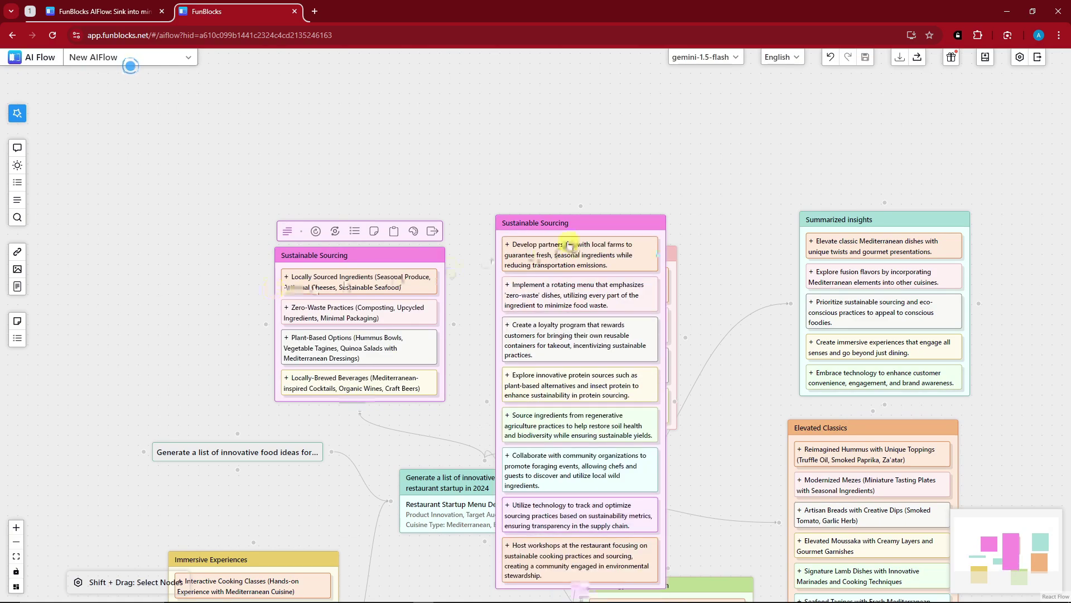
From the zero-waste rotating-menu note, generate an answer on factors beyond seasonal ingredients, then hide the suggestions
{"action": "scroll", "coordinate": [600, 391], "scroll_direction": "down", "scroll_amount": 1}
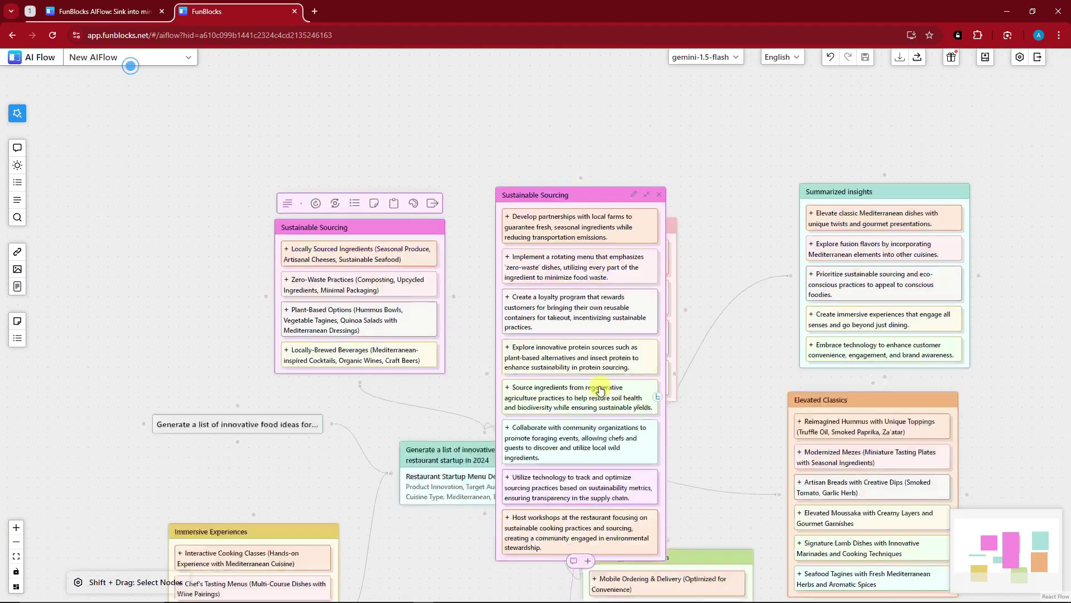
{"action": "left_click", "coordinate": [569, 268]}
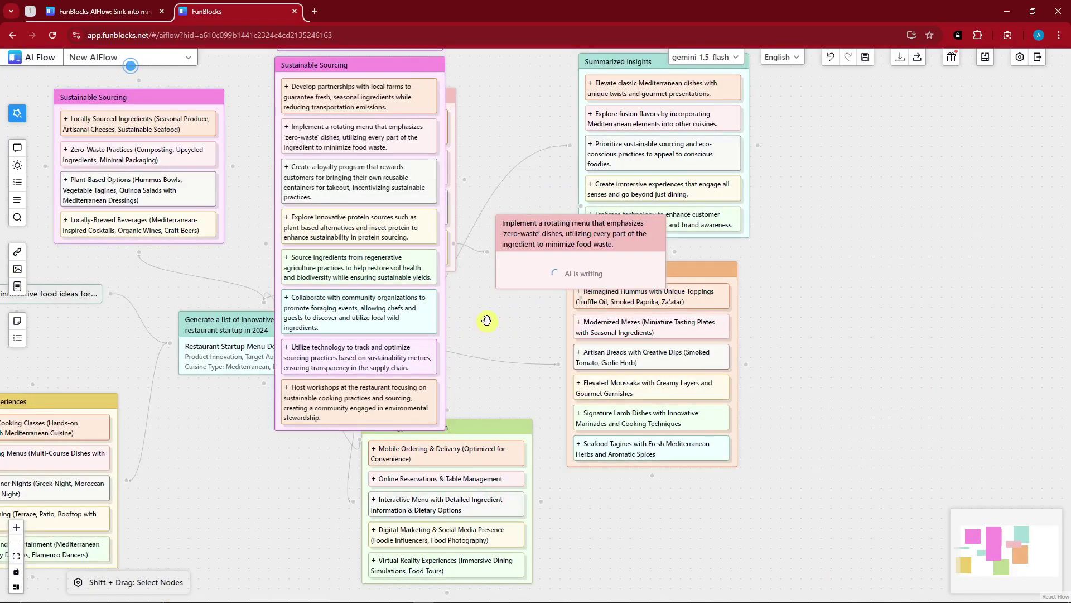
{"action": "scroll", "coordinate": [489, 321], "scroll_direction": "up", "scroll_amount": 1}
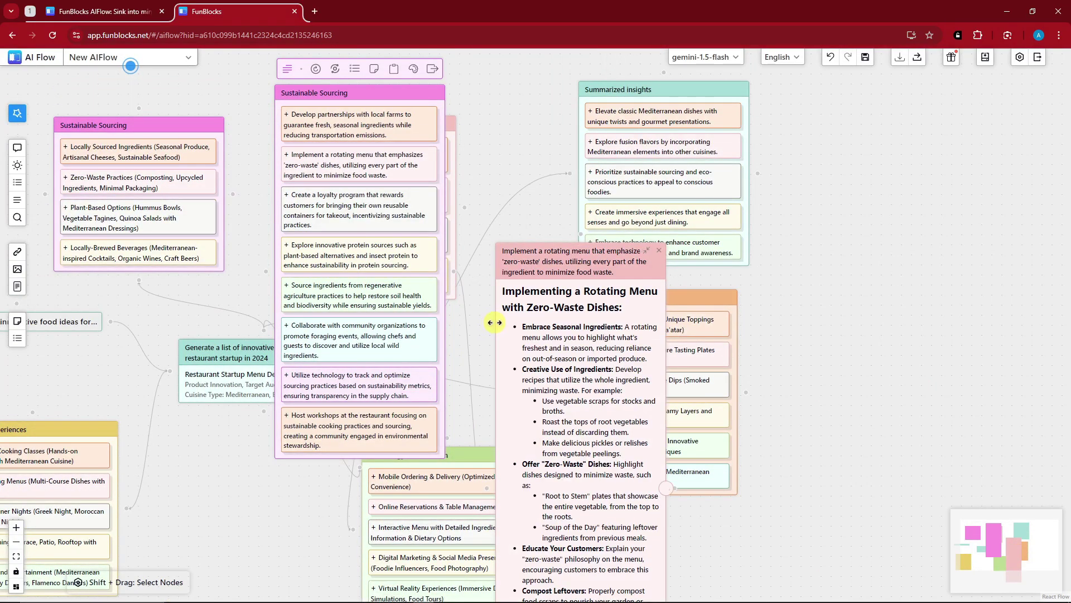
{"action": "scroll", "coordinate": [495, 323], "scroll_direction": "down", "scroll_amount": 6}
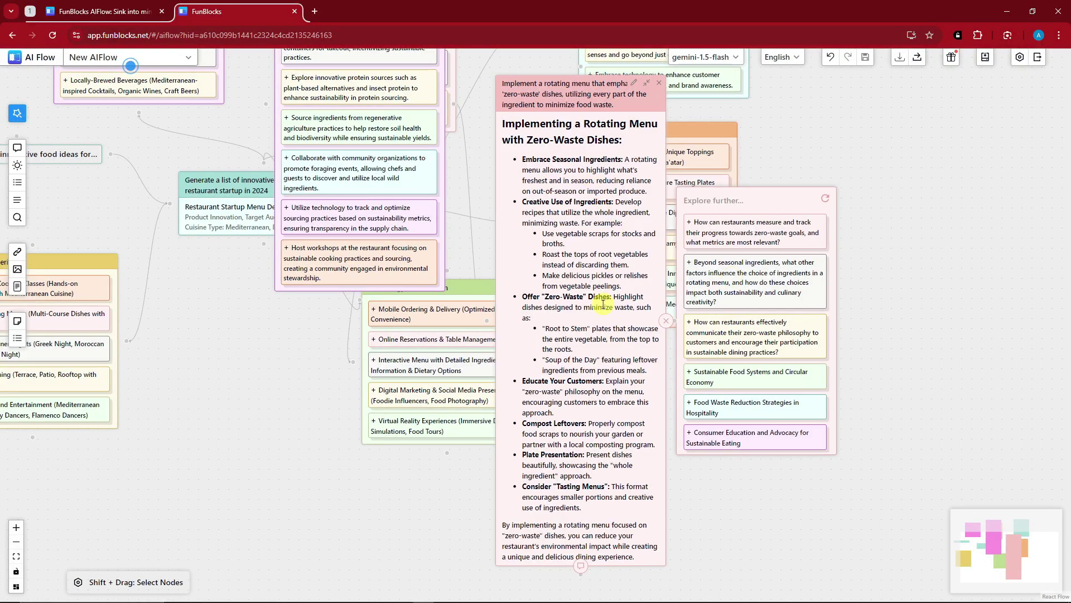
{"action": "left_click", "coordinate": [706, 268]}
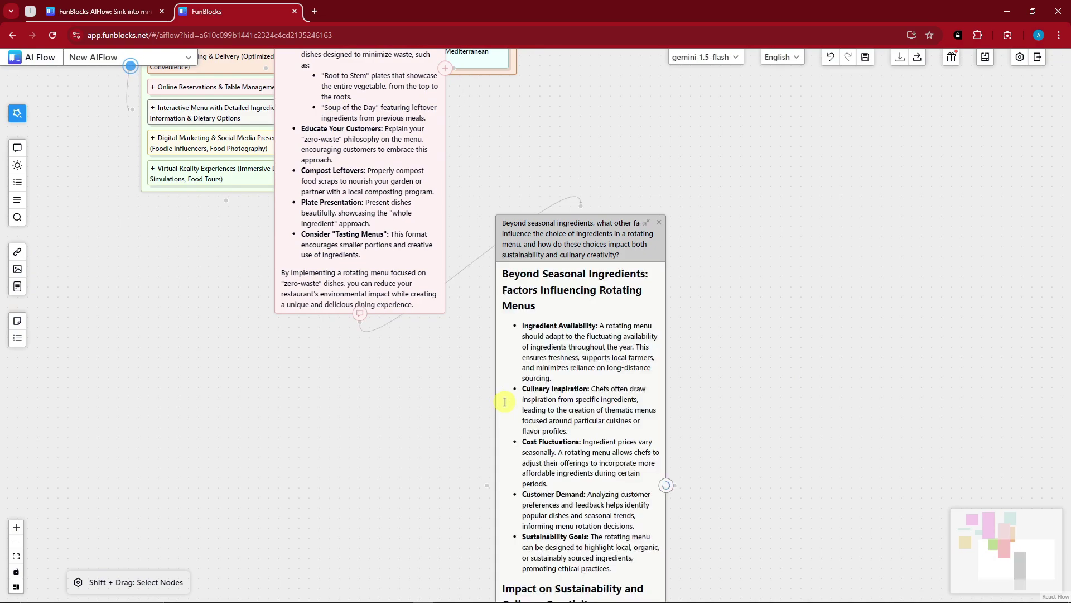
{"action": "scroll", "coordinate": [765, 418], "scroll_direction": "down", "scroll_amount": 1}
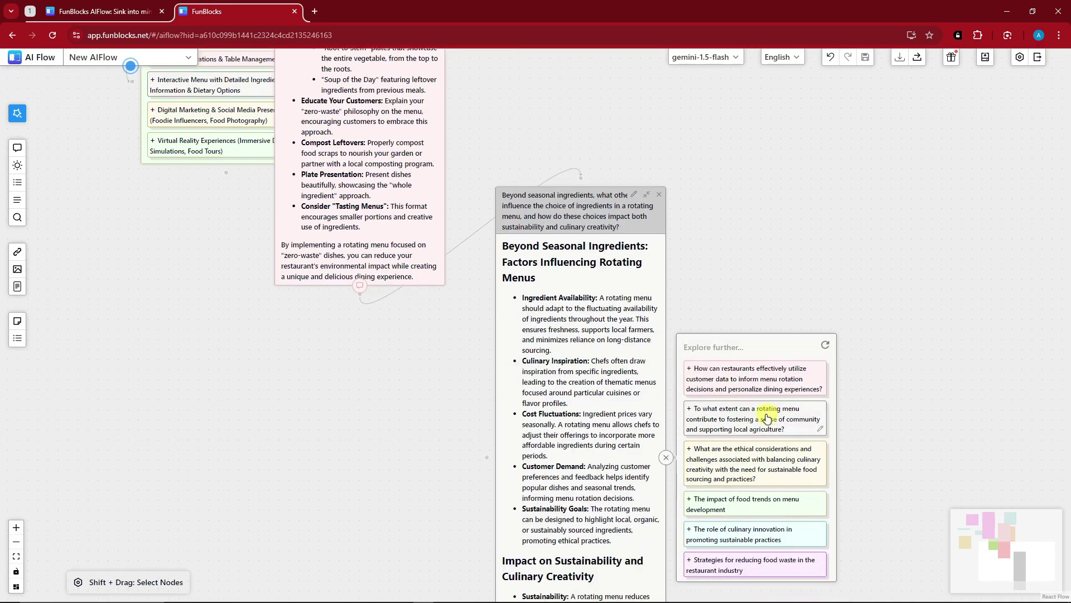
{"action": "left_click", "coordinate": [669, 458]}
{"action": "scroll", "coordinate": [404, 371], "scroll_direction": "up", "scroll_amount": 5}
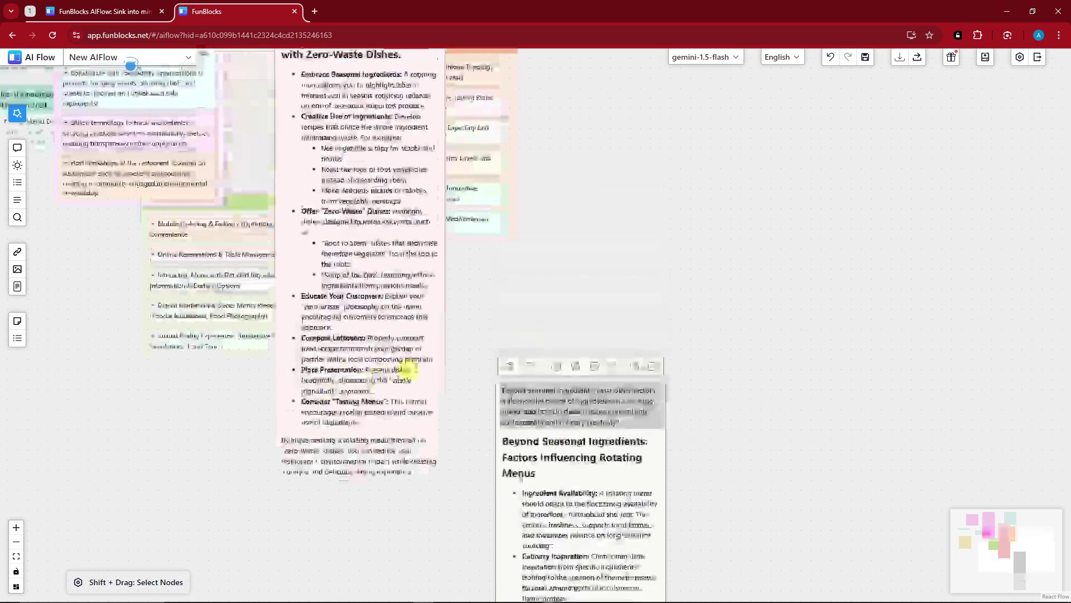
Zoom out and spread the nodes: Sustainable Sourcing and the answer nodes right, Elevated Classics and Technology lower
{"action": "left_click", "coordinate": [16, 543]}
{"action": "left_click", "coordinate": [17, 543]}
{"action": "left_click", "coordinate": [16, 542]}
{"action": "left_click", "coordinate": [16, 542]}
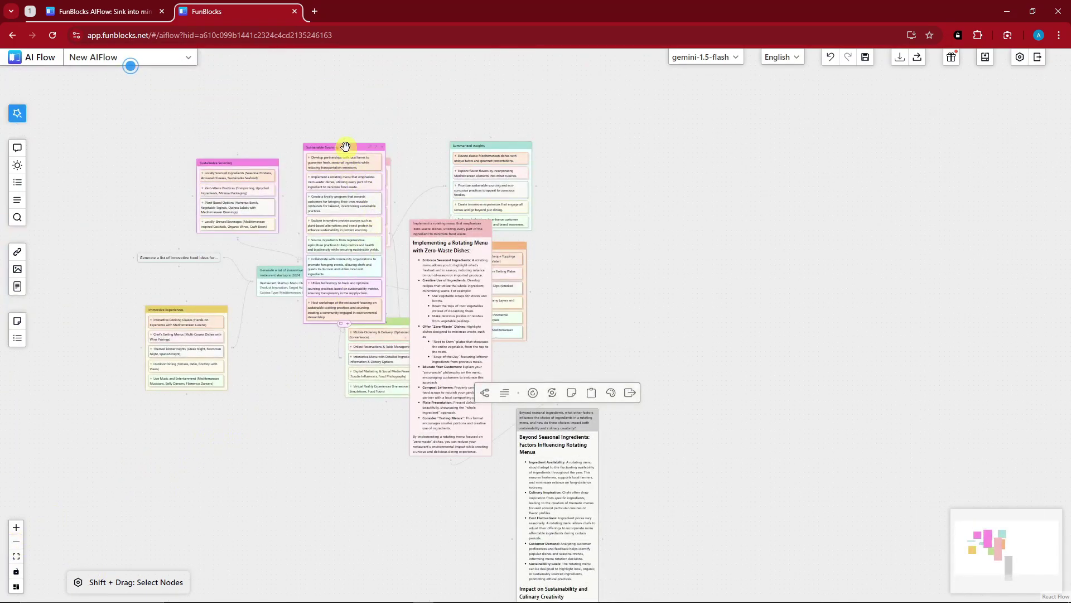
{"action": "left_click_drag", "start_coordinate": [345, 146], "coordinate": [707, 111]}
{"action": "left_click_drag", "start_coordinate": [449, 227], "coordinate": [871, 258]}
{"action": "left_click_drag", "start_coordinate": [554, 417], "coordinate": [696, 352]}
{"action": "left_click", "coordinate": [591, 210]}
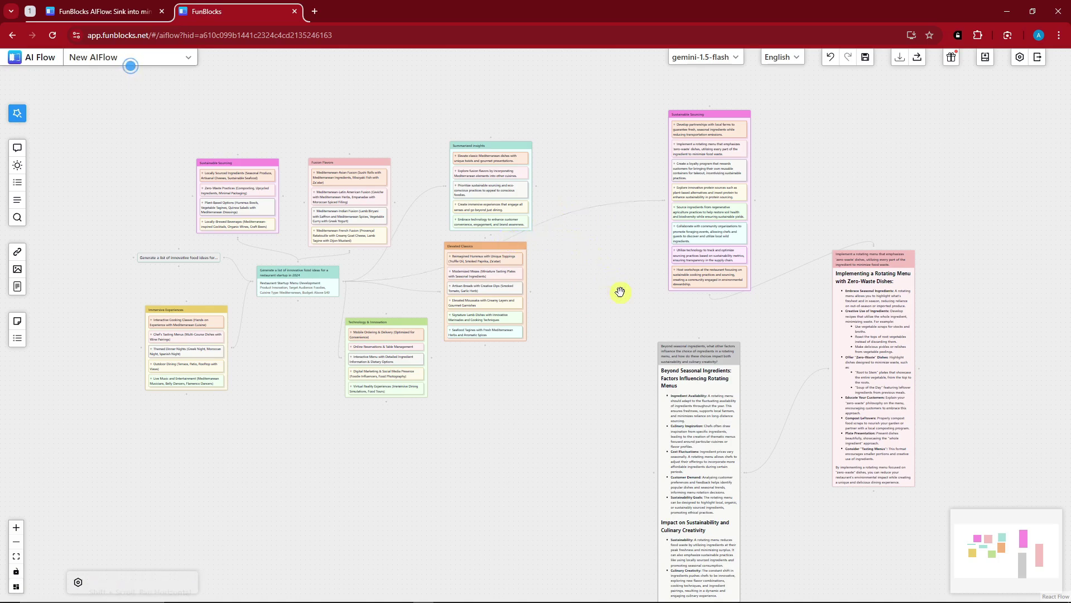
{"action": "left_click_drag", "start_coordinate": [489, 245], "coordinate": [502, 271]}
{"action": "left_click_drag", "start_coordinate": [537, 350], "coordinate": [589, 439]}
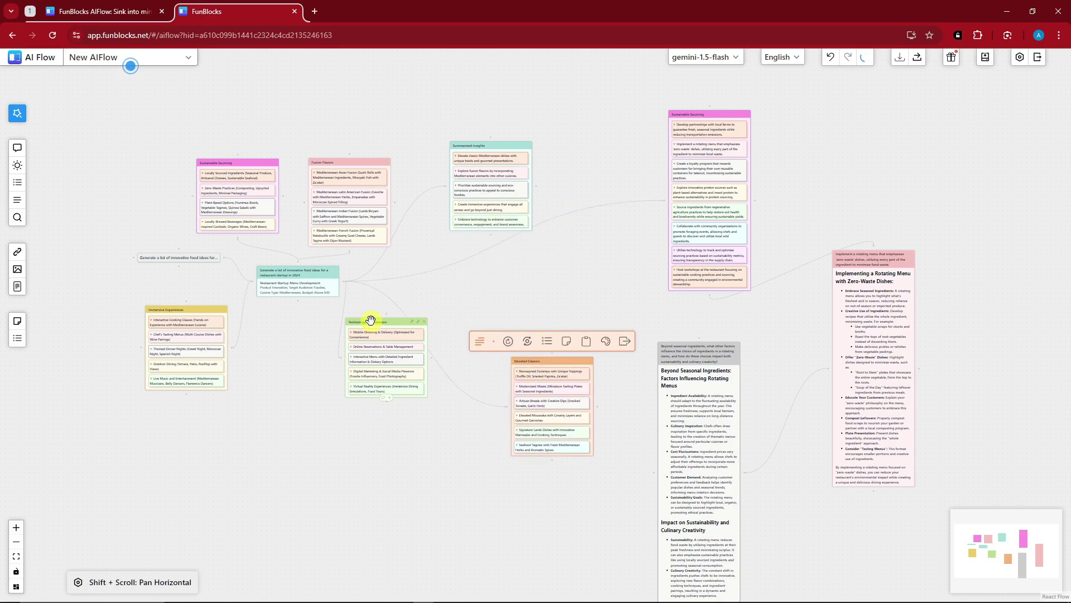
{"action": "left_click_drag", "start_coordinate": [370, 335], "coordinate": [353, 379]}
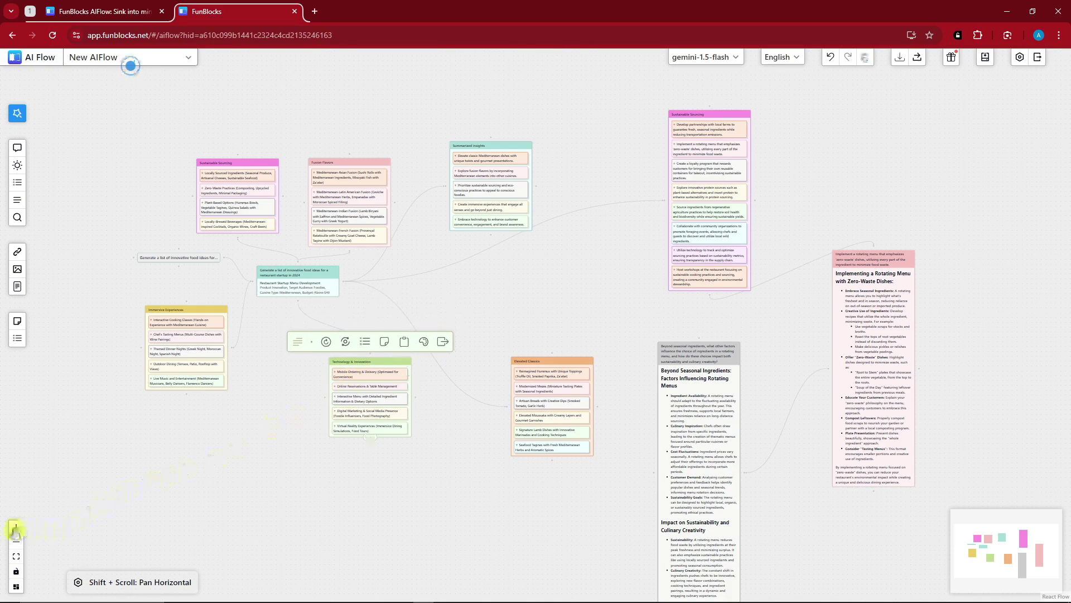
Zoom back in, raise Sustainable Sourcing and move Summarized insights up-left beside Fusion Flavors
{"action": "left_click", "coordinate": [16, 527]}
{"action": "left_click_drag", "start_coordinate": [195, 478], "coordinate": [232, 515]}
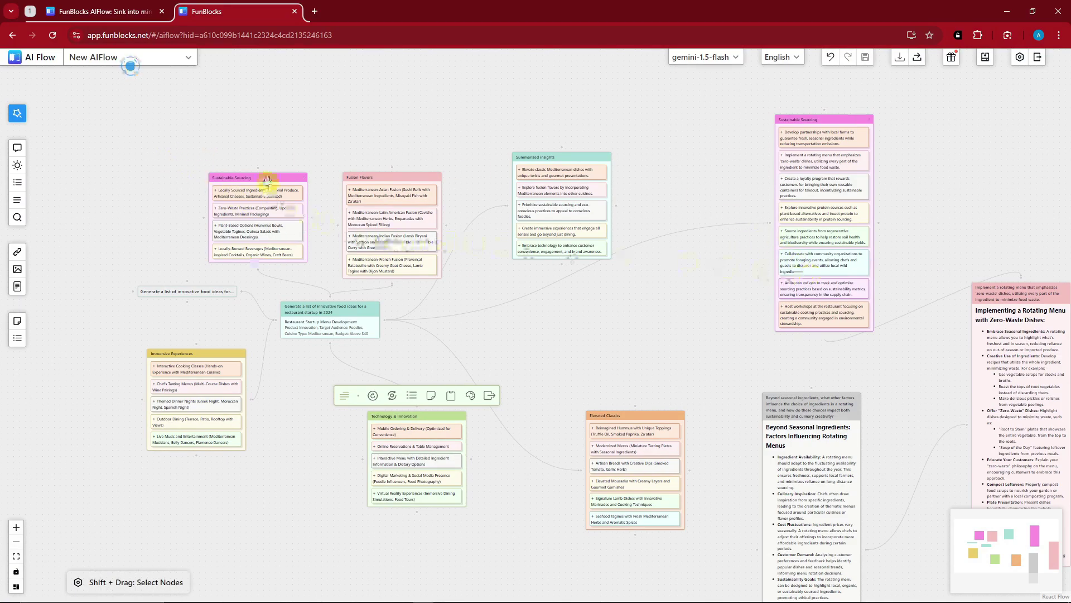
{"action": "left_click_drag", "start_coordinate": [268, 178], "coordinate": [263, 132]}
{"action": "left_click", "coordinate": [390, 176]}
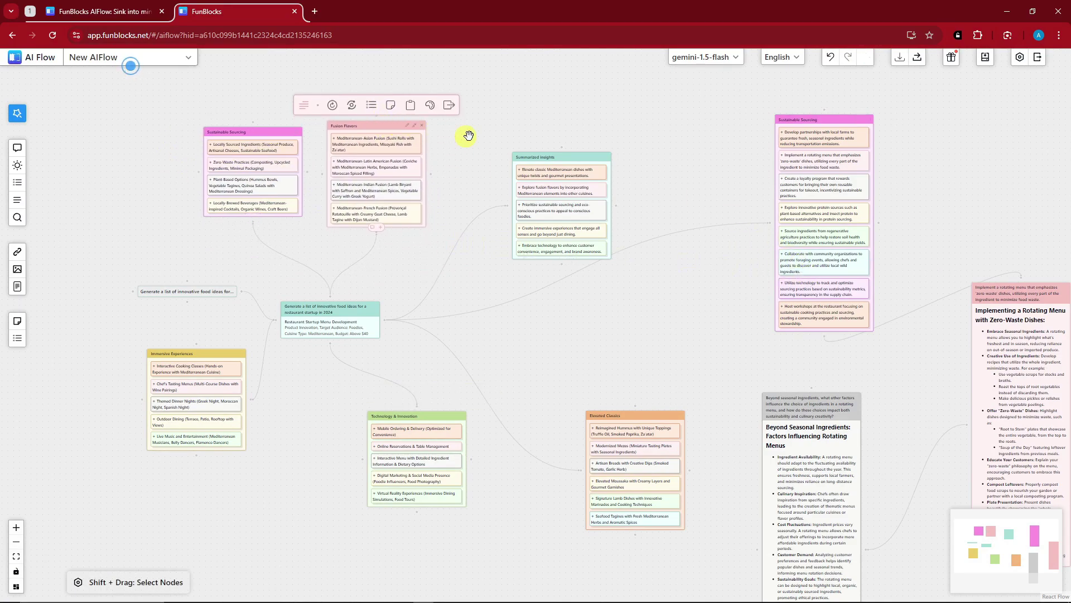
{"action": "left_click_drag", "start_coordinate": [566, 157], "coordinate": [505, 124]}
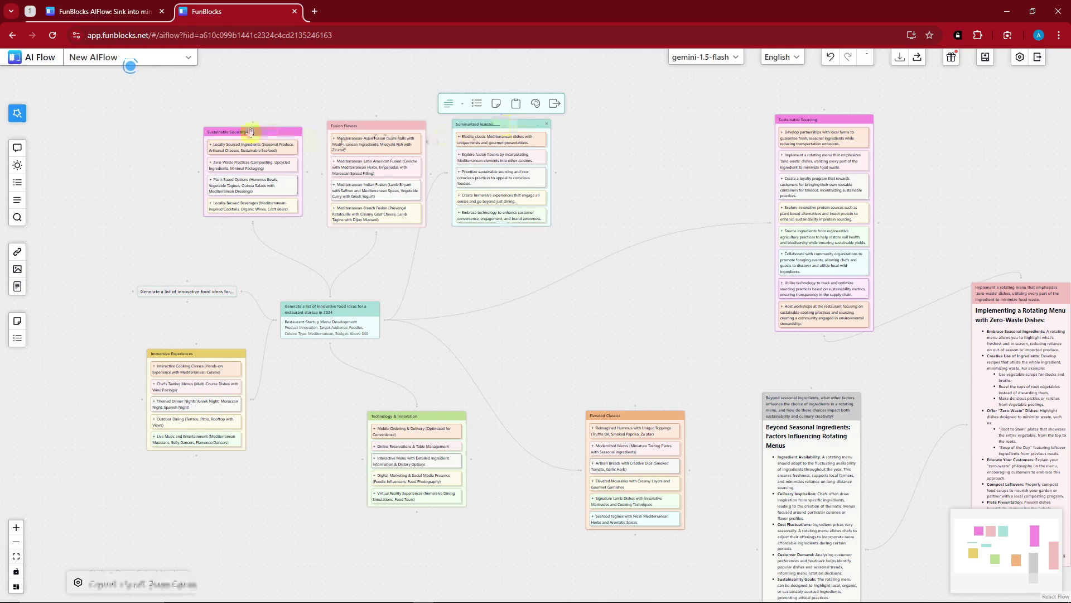
{"action": "left_click_drag", "start_coordinate": [147, 96], "coordinate": [221, 118]}
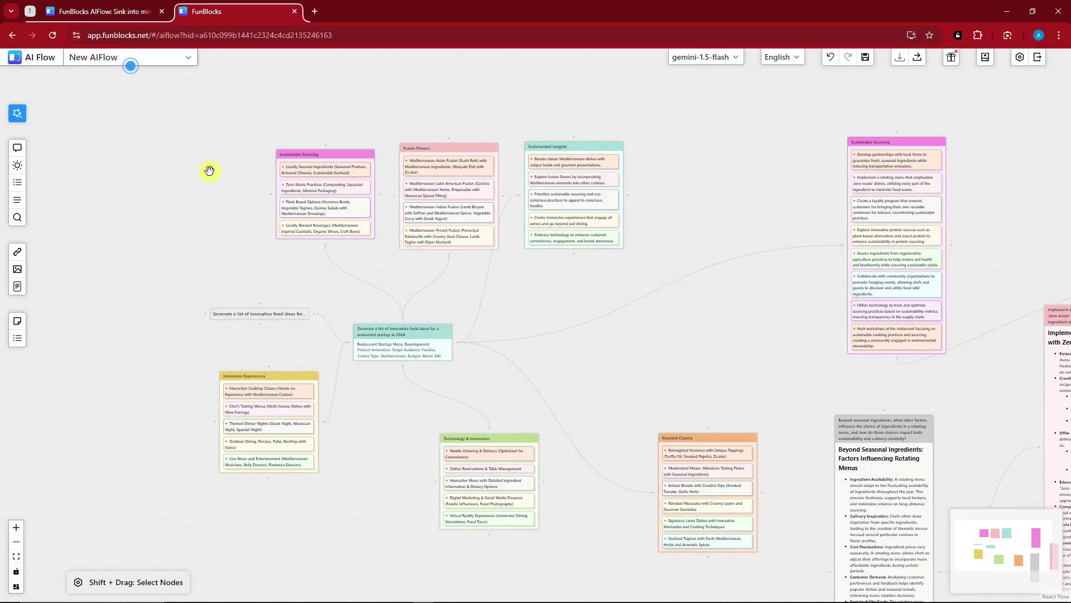
{"action": "left_click_drag", "start_coordinate": [236, 223], "coordinate": [198, 257]}
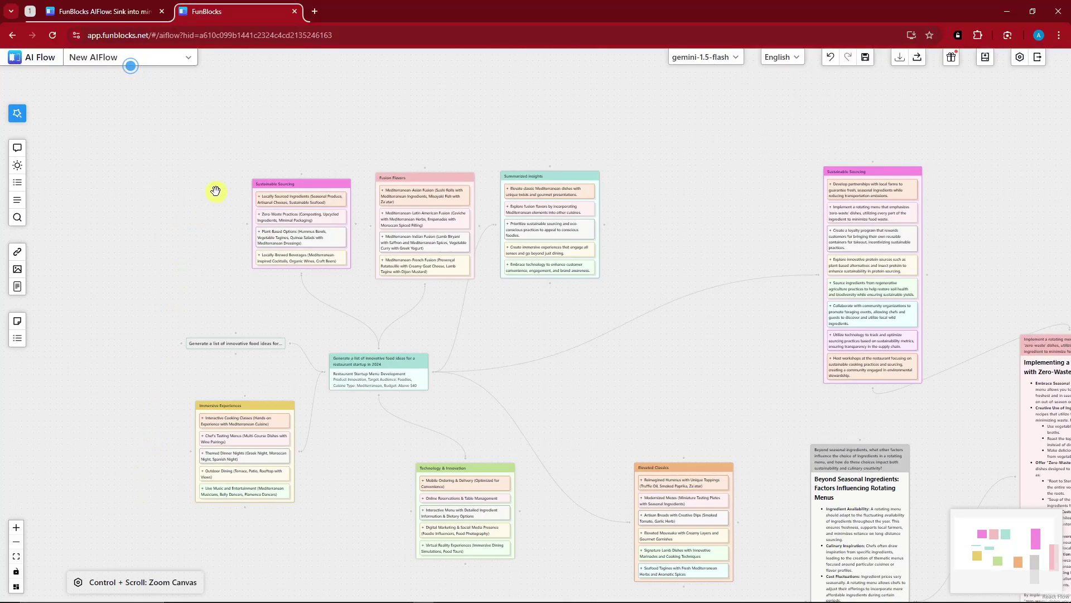
Group the Sustainable Sourcing and Fusion Flavors nodes and generate a Summary node for the group
{"action": "left_click_drag", "start_coordinate": [180, 110], "coordinate": [646, 302]}
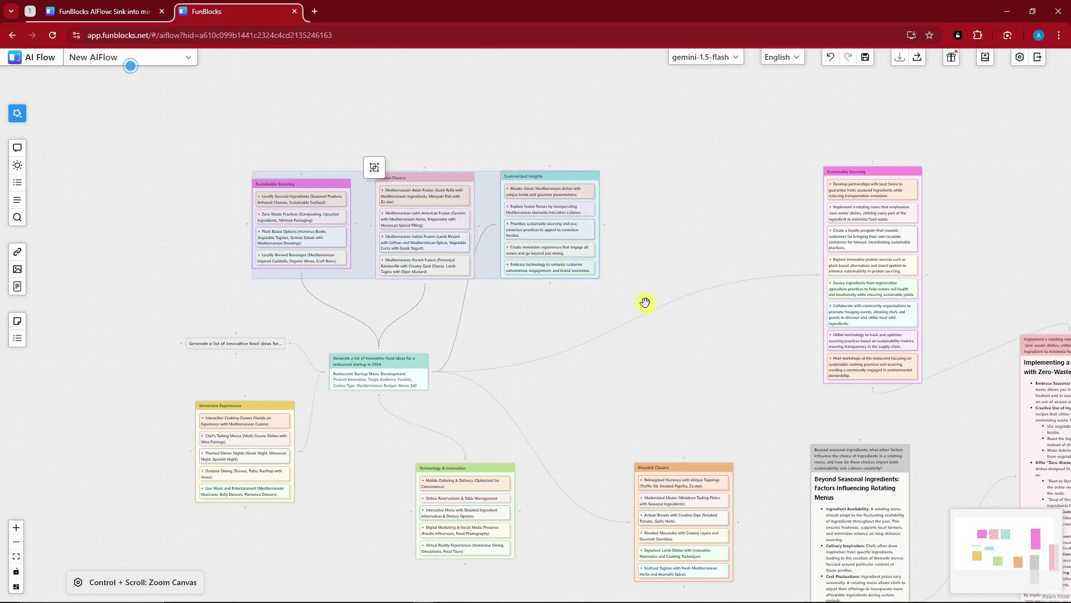
{"action": "left_click", "coordinate": [375, 168]}
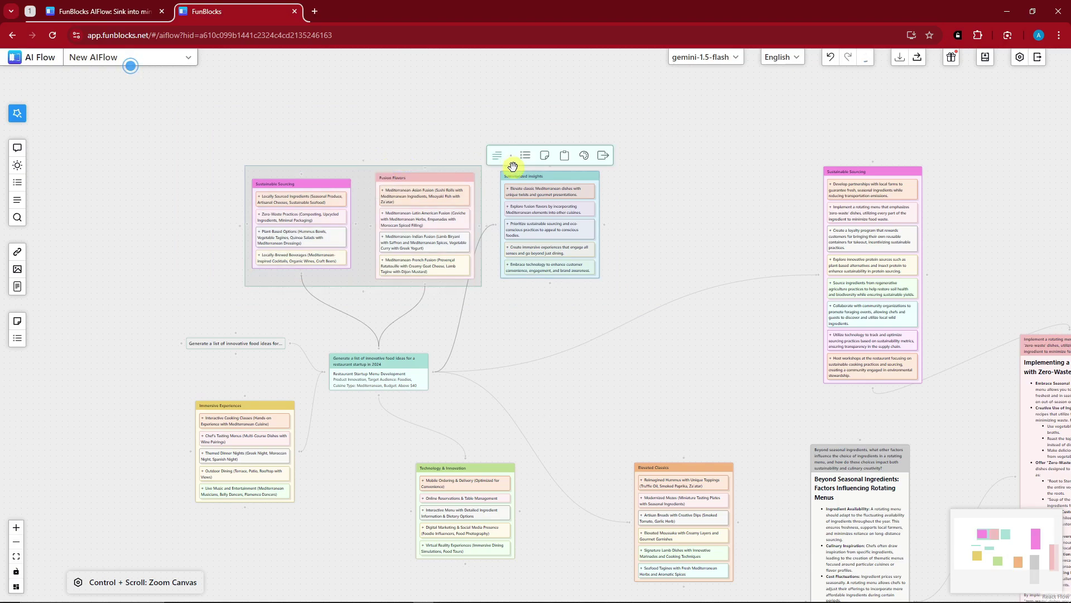
{"action": "mouse_move", "coordinate": [354, 173]}
{"action": "left_mouse_down"}
{"action": "mouse_move", "coordinate": [254, 156]}
{"action": "mouse_move", "coordinate": [330, 199]}
{"action": "mouse_move", "coordinate": [292, 186]}
{"action": "mouse_move", "coordinate": [368, 143]}
{"action": "mouse_move", "coordinate": [326, 170]}
{"action": "mouse_move", "coordinate": [344, 160]}
{"action": "left_mouse_up"}
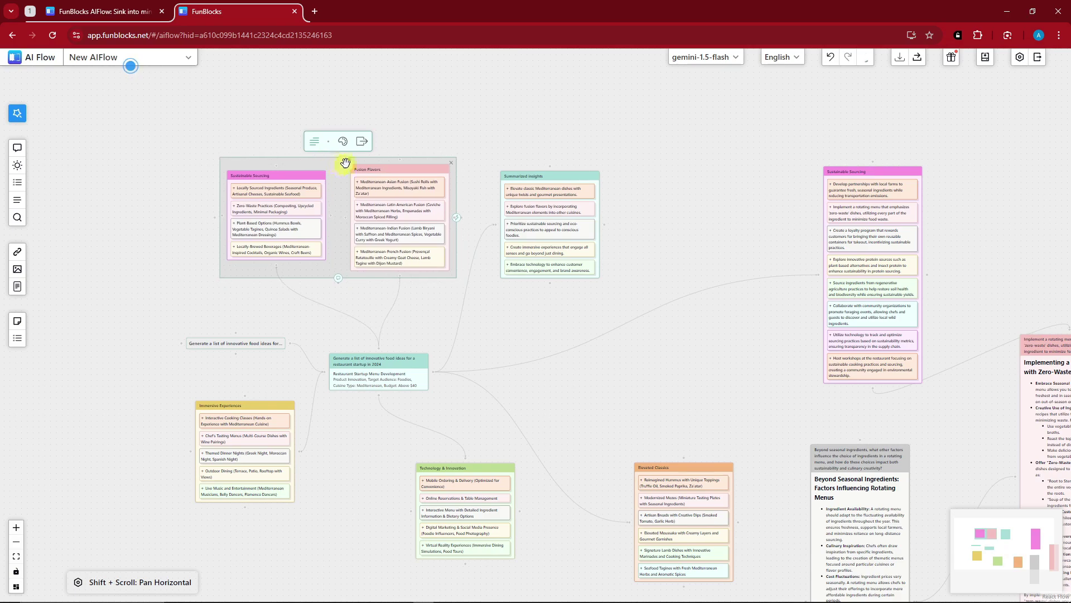
{"action": "left_click", "coordinate": [315, 143]}
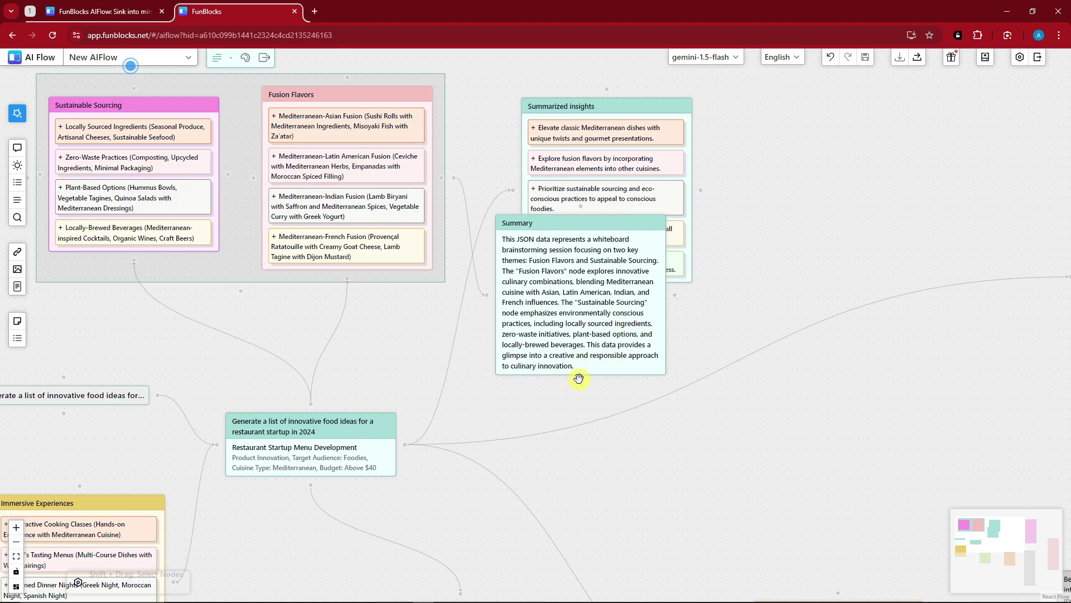
From the Summary, generate an answer on how consumer demand for sustainable practices shapes culinary trends, placed up-right
{"action": "left_click", "coordinate": [669, 296]}
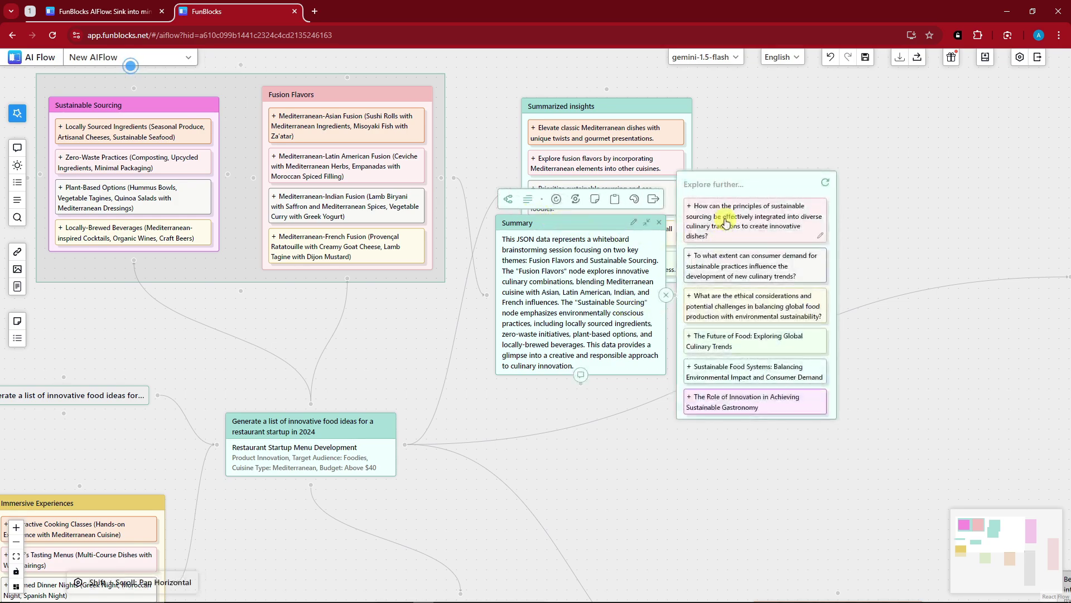
{"action": "scroll", "coordinate": [766, 284], "scroll_direction": "down", "scroll_amount": 1}
{"action": "scroll", "coordinate": [765, 284], "scroll_direction": "up", "scroll_amount": 1}
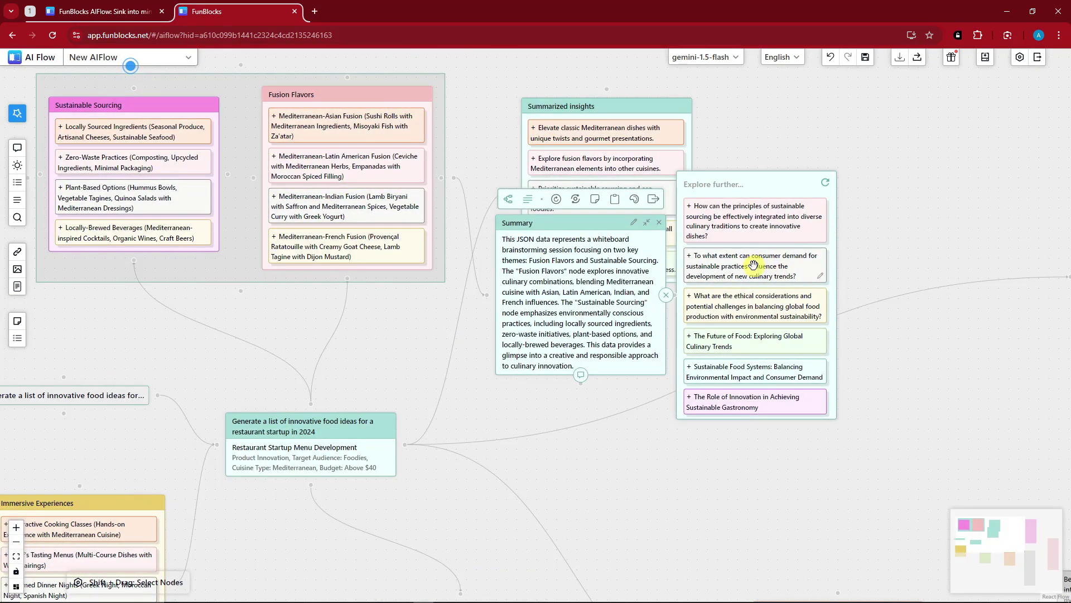
{"action": "left_click", "coordinate": [753, 266]}
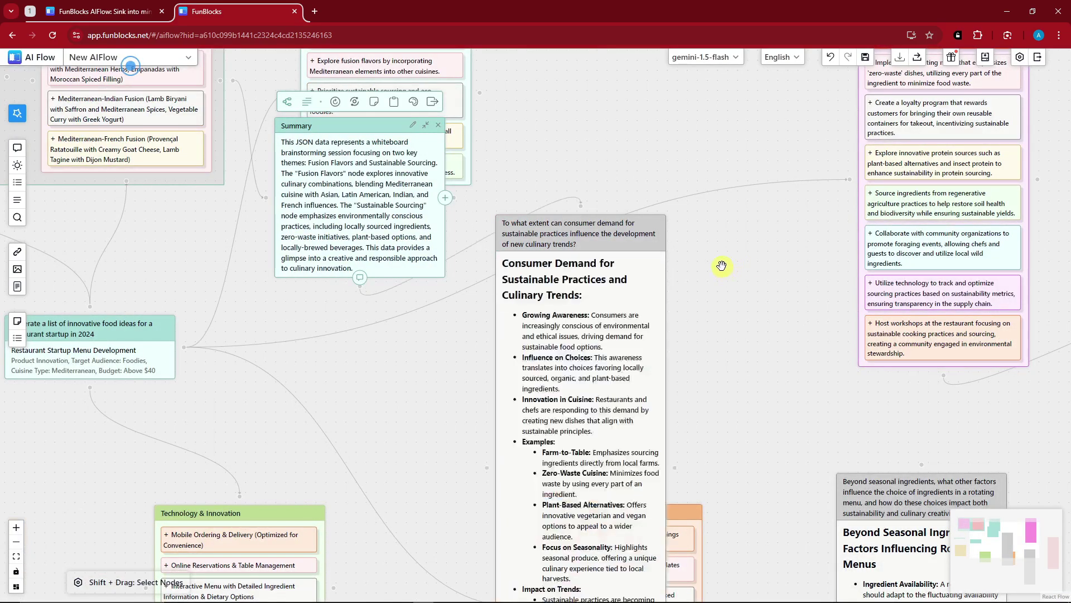
{"action": "left_click", "coordinate": [667, 468]}
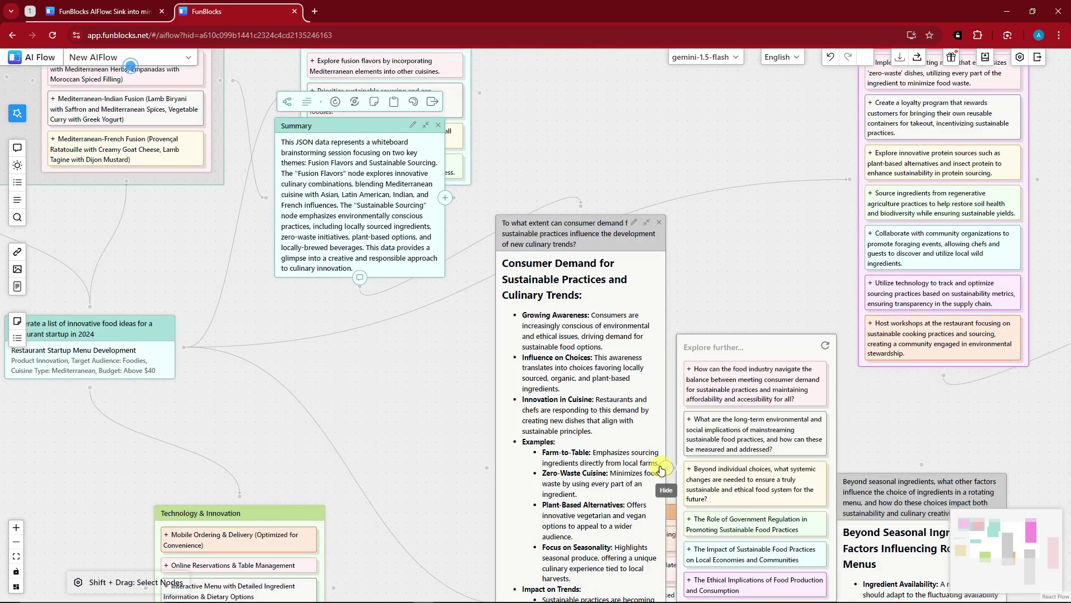
{"action": "left_click", "coordinate": [669, 471]}
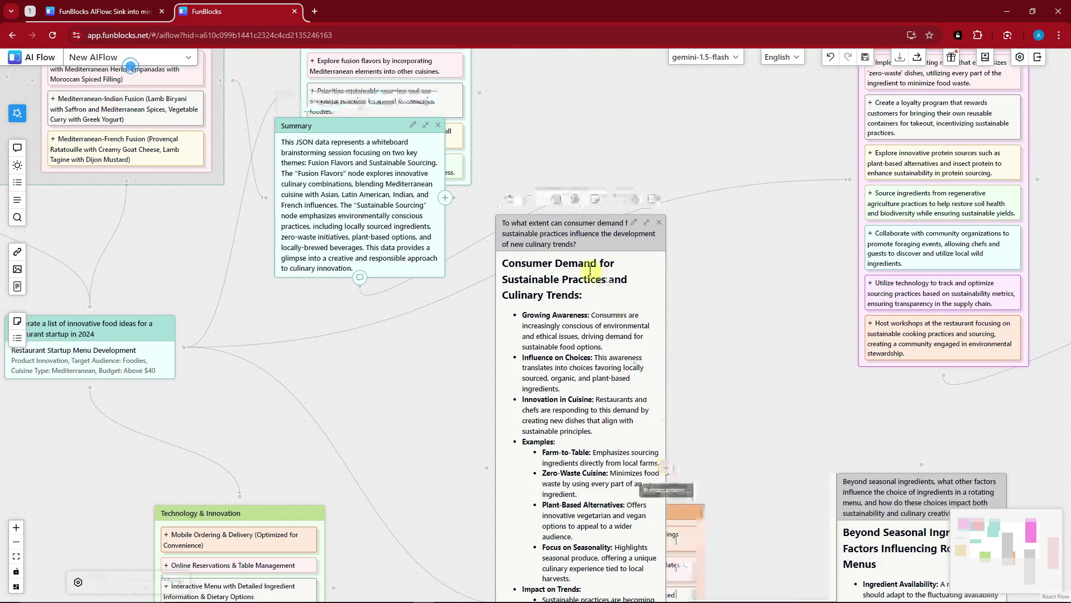
{"action": "left_click_drag", "start_coordinate": [581, 301], "coordinate": [638, 171]}
{"action": "left_click", "coordinate": [319, 356]}
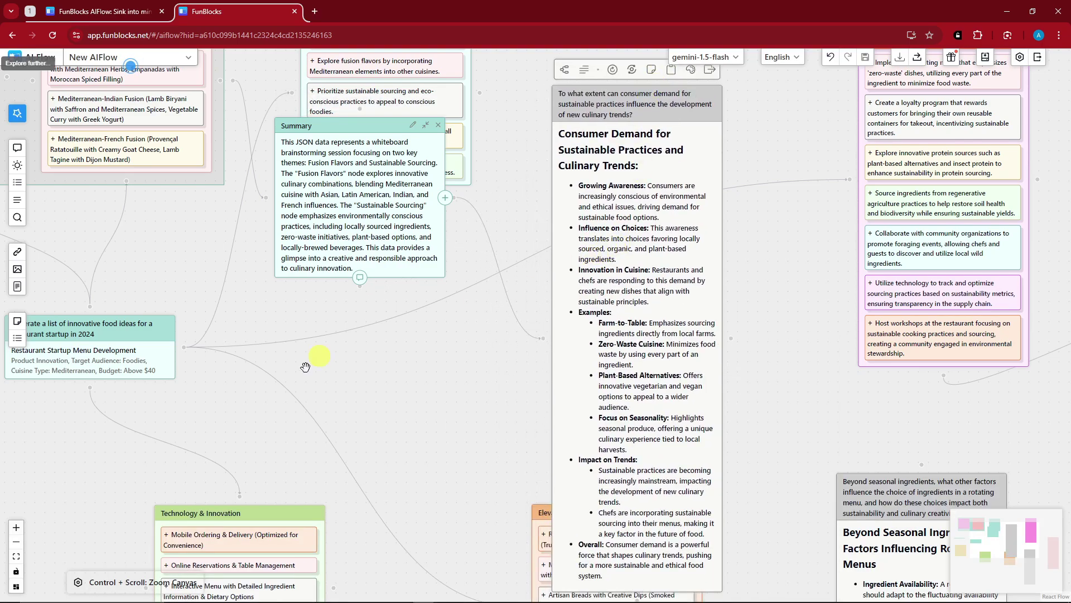
Move the Summary node above the Consumer Demand answer
{"action": "left_click", "coordinate": [17, 545]}
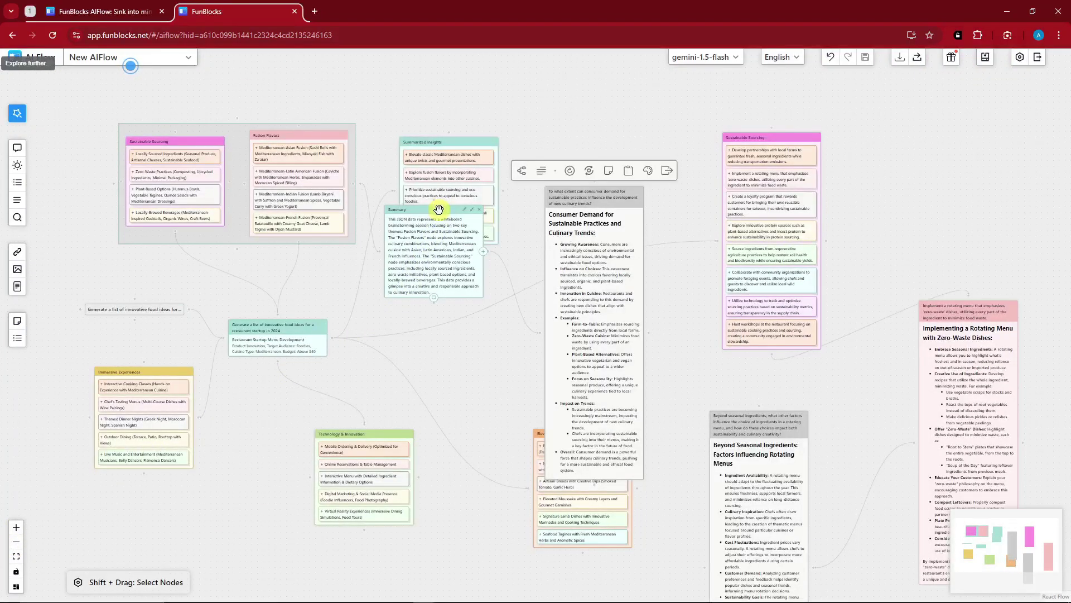
{"action": "left_click_drag", "start_coordinate": [439, 210], "coordinate": [601, 70]}
{"action": "left_click_drag", "start_coordinate": [157, 279], "coordinate": [186, 297]}
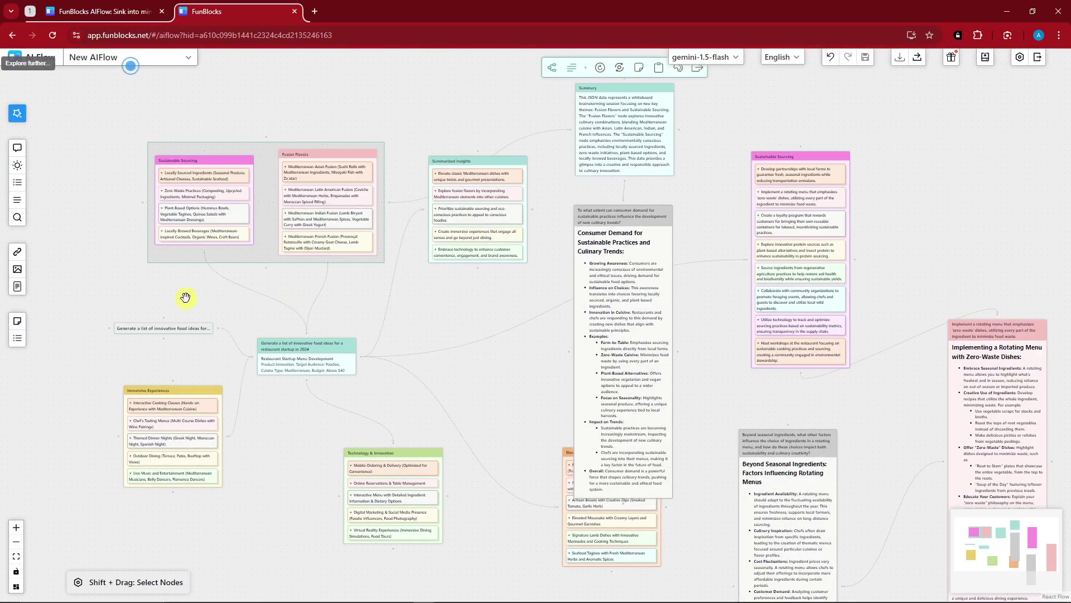
Center the grouped nodes and bring up the group's AI skill menu to find Multi-page slideshow
{"action": "left_click", "coordinate": [16, 527]}
{"action": "scroll", "coordinate": [304, 355], "scroll_direction": "up", "scroll_amount": 2}
{"action": "left_click_drag", "start_coordinate": [304, 355], "coordinate": [578, 449]}
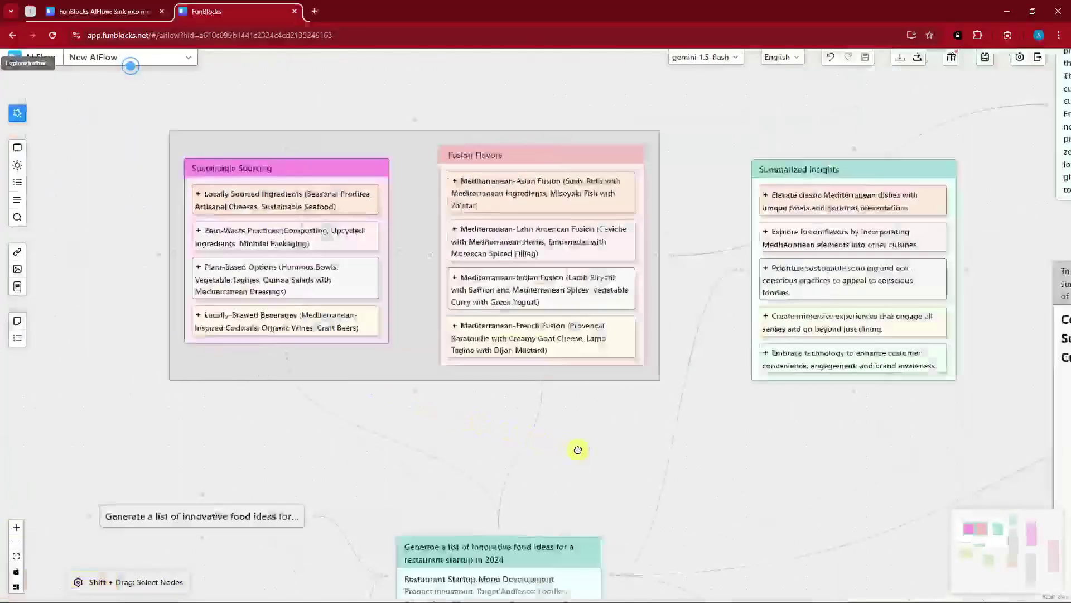
{"action": "left_click", "coordinate": [416, 381]}
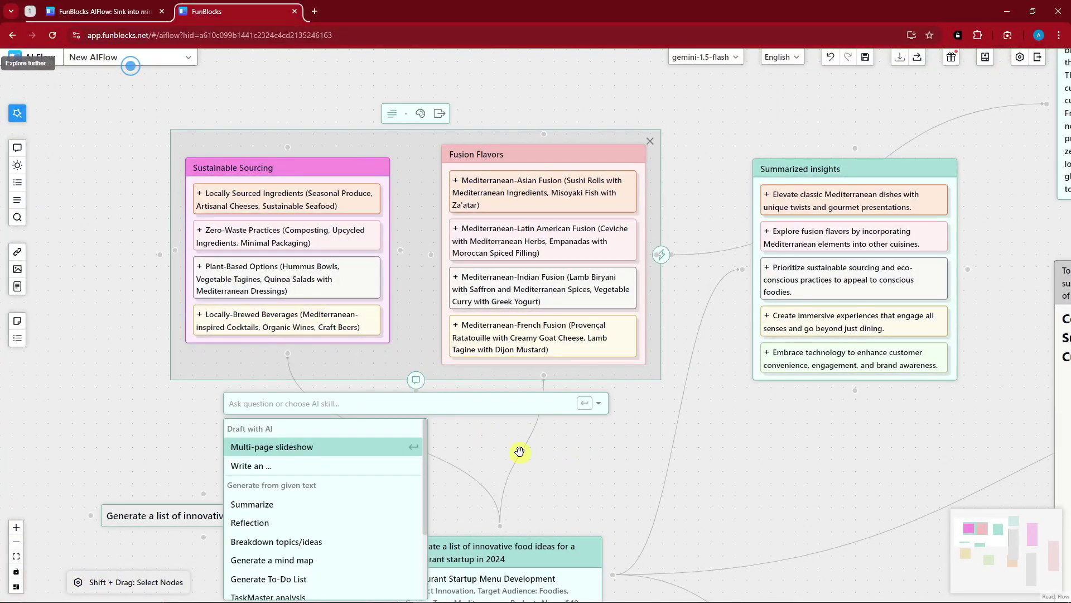
{"action": "scroll", "coordinate": [518, 450], "scroll_direction": "down", "scroll_amount": 1}
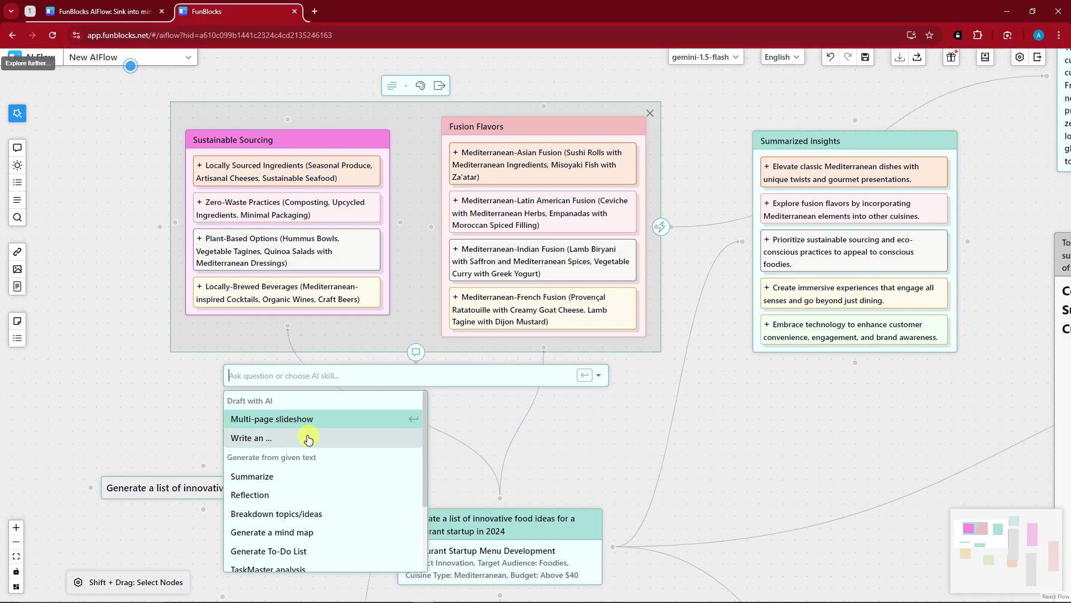
{"action": "scroll", "coordinate": [287, 474], "scroll_direction": "down", "scroll_amount": 1}
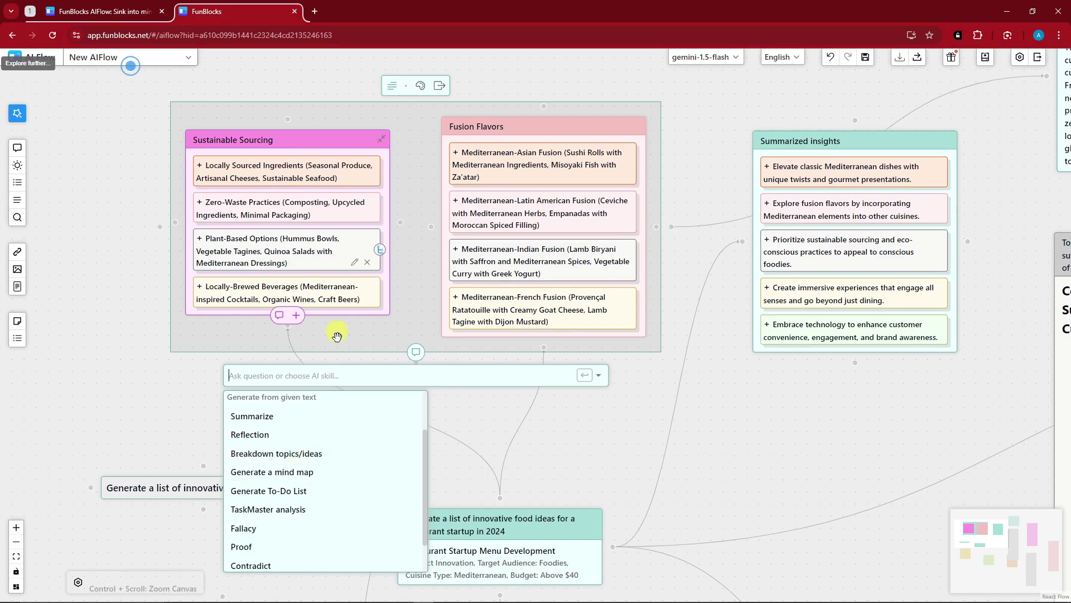
{"action": "scroll", "coordinate": [338, 483], "scroll_direction": "down", "scroll_amount": 1}
{"action": "scroll", "coordinate": [351, 486], "scroll_direction": "up", "scroll_amount": 3}
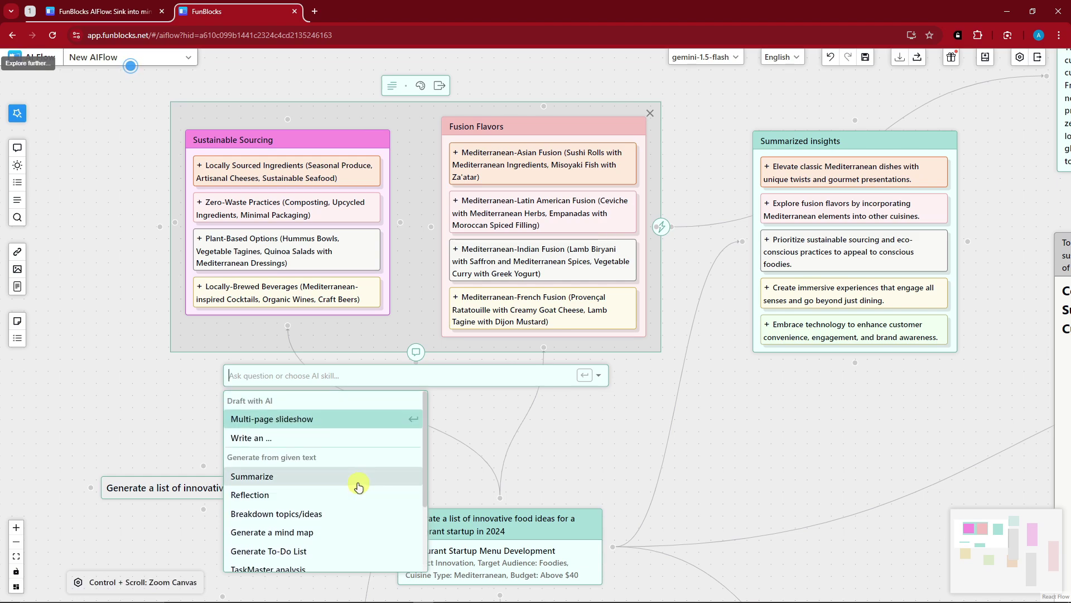
Generate a multi-page slideshow from the group, enlarge it, and page through the first slides
{"action": "left_click", "coordinate": [290, 425]}
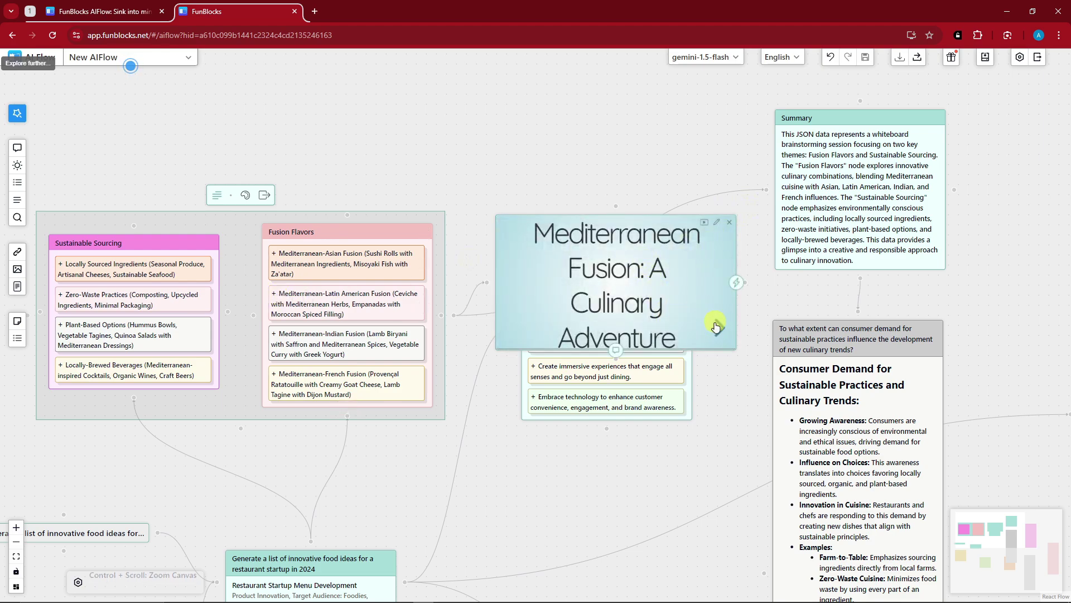
{"action": "left_click_drag", "start_coordinate": [715, 330], "coordinate": [812, 441]}
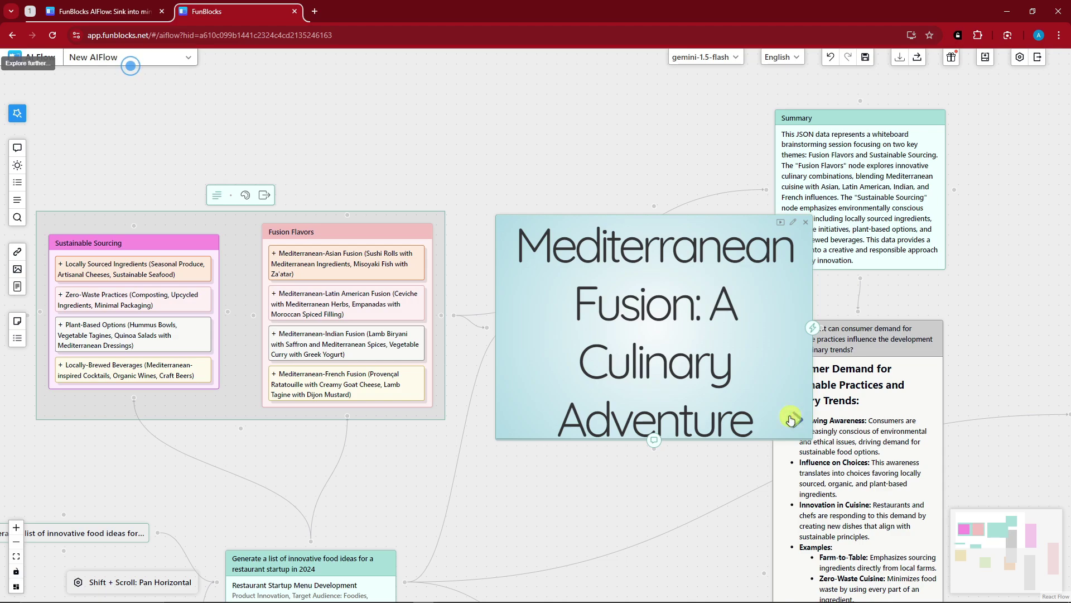
{"action": "left_click", "coordinate": [797, 420]}
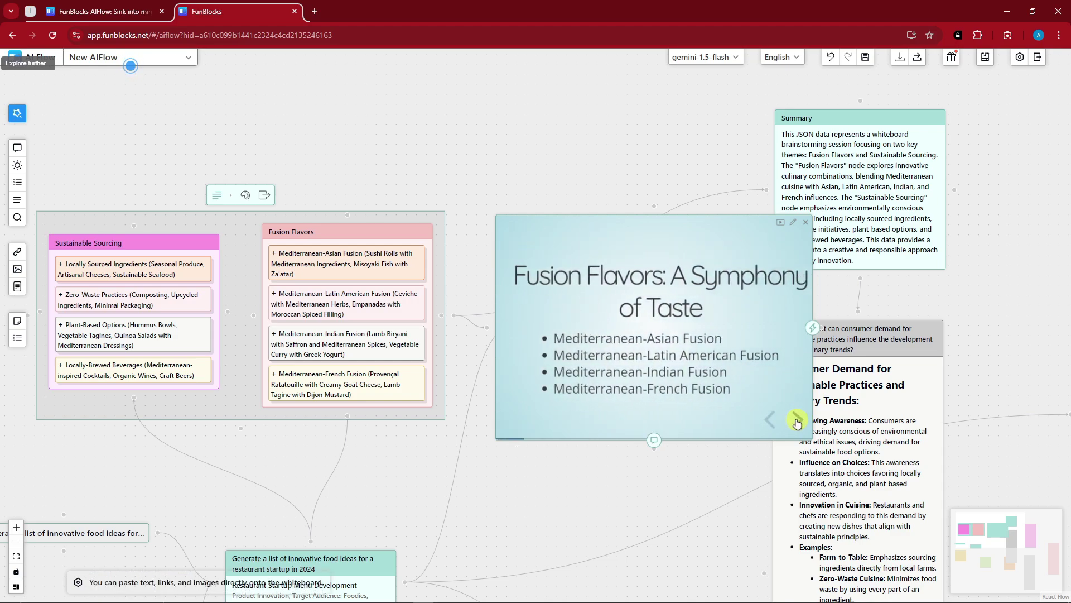
{"action": "left_click", "coordinate": [797, 420]}
{"action": "left_click", "coordinate": [797, 420]}
{"action": "left_click", "coordinate": [797, 420]}
{"action": "left_click", "coordinate": [797, 420]}
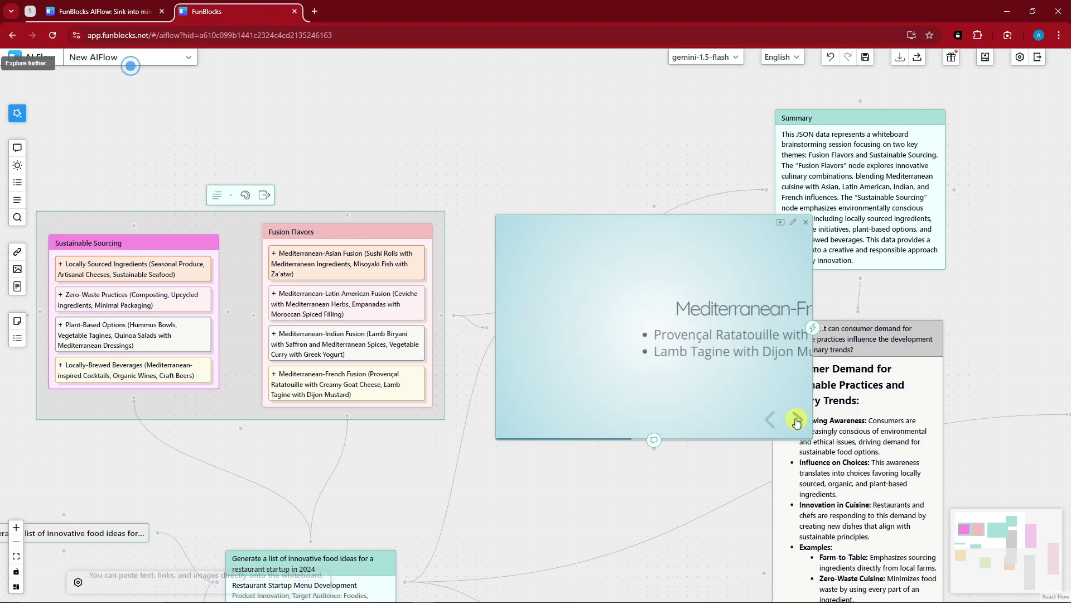
{"action": "left_click", "coordinate": [797, 421]}
{"action": "left_click", "coordinate": [797, 420]}
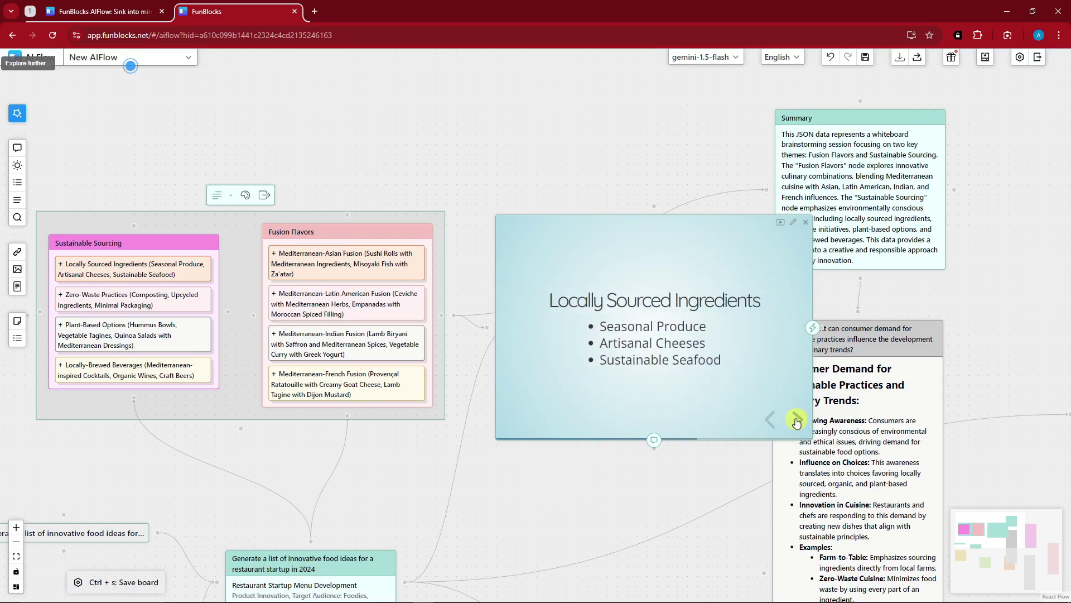
Page through the Sustainable Sourcing slides to Locally-Brewed Beverages and move the slideshow near the board's top
{"action": "left_click", "coordinate": [797, 420]}
{"action": "left_click", "coordinate": [797, 420]}
{"action": "left_click", "coordinate": [797, 420]}
{"action": "left_click_drag", "start_coordinate": [795, 420], "coordinate": [610, 158]}
{"action": "left_click_drag", "start_coordinate": [595, 216], "coordinate": [569, 65]}
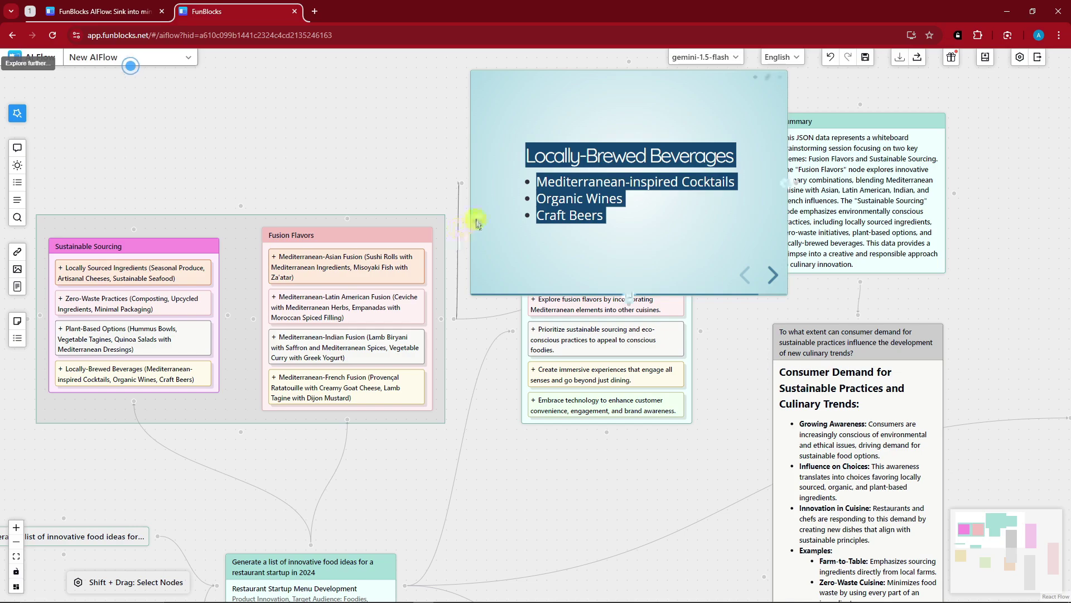
Advance to the Conclusion slide and ask how Mediterranean fusion cuisine fosters cultural understanding
{"action": "left_click", "coordinate": [775, 273]}
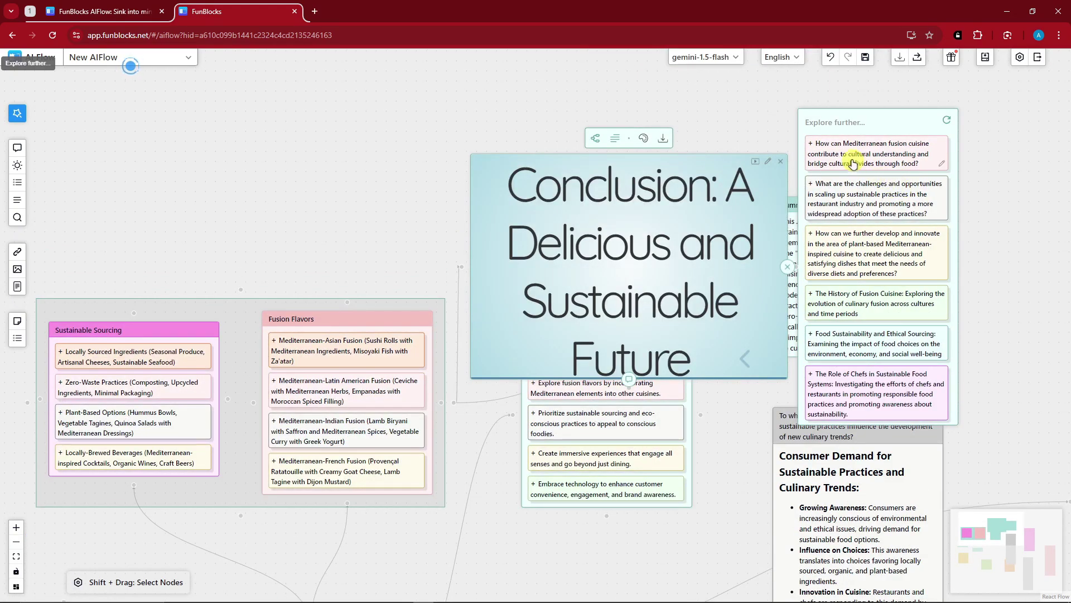
{"action": "left_click", "coordinate": [852, 163]}
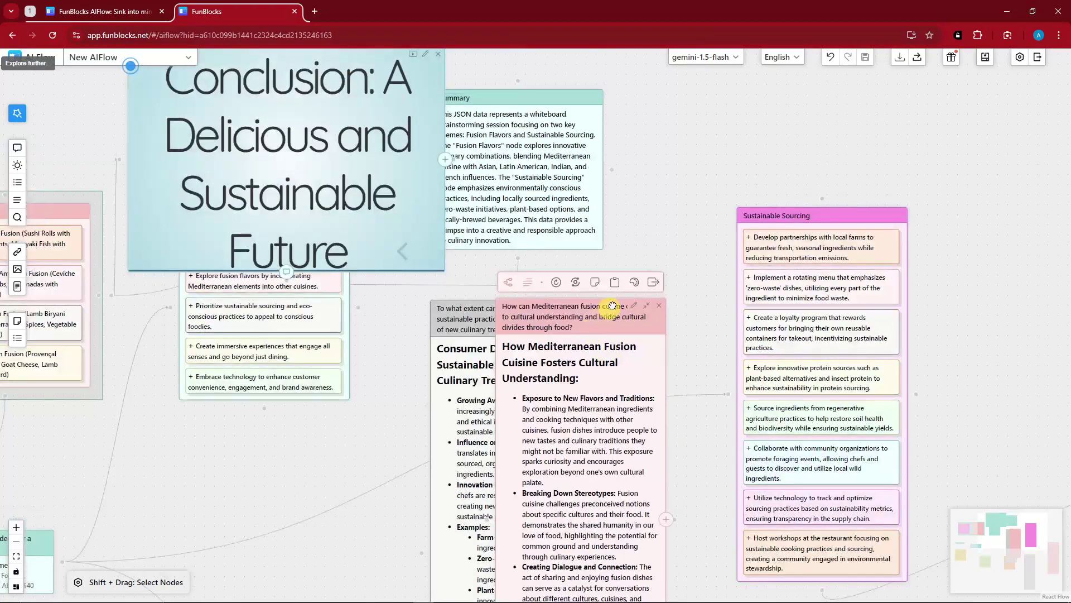
Move the cultural understanding answer up-right off Sustainable Sourcing and pan the view toward empty space
{"action": "left_click_drag", "start_coordinate": [626, 292], "coordinate": [835, 77]}
{"action": "left_click", "coordinate": [16, 541]}
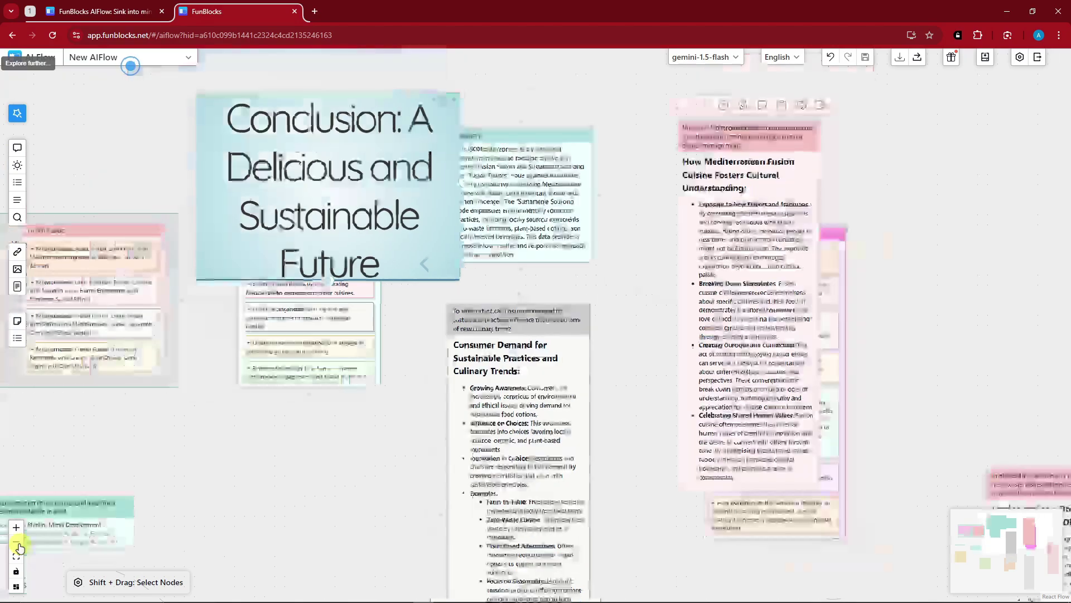
{"action": "left_click_drag", "start_coordinate": [416, 261], "coordinate": [263, 110]}
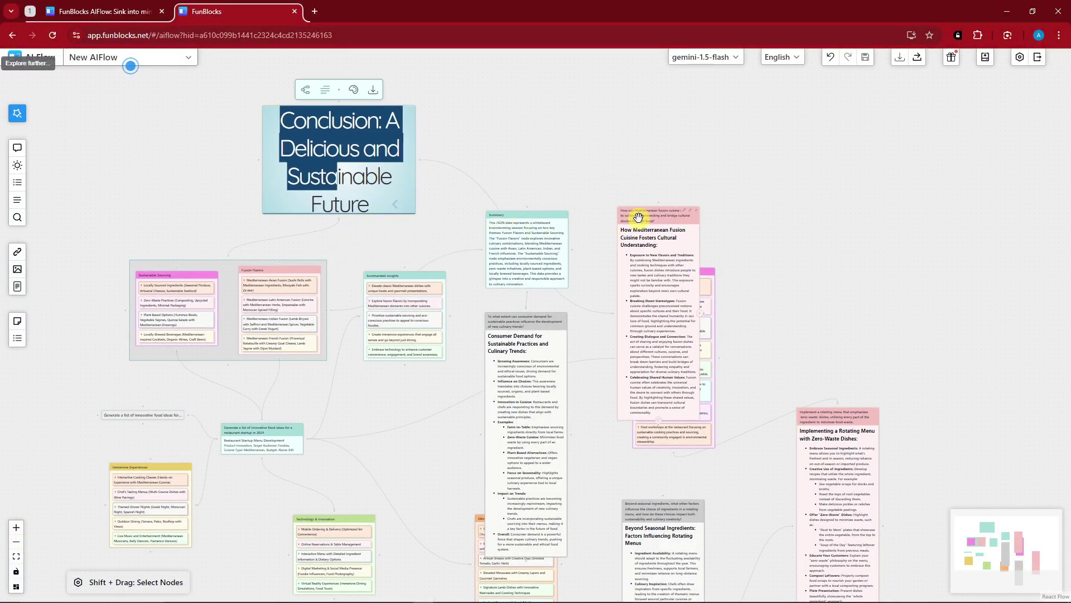
{"action": "left_click_drag", "start_coordinate": [639, 217], "coordinate": [833, 122]}
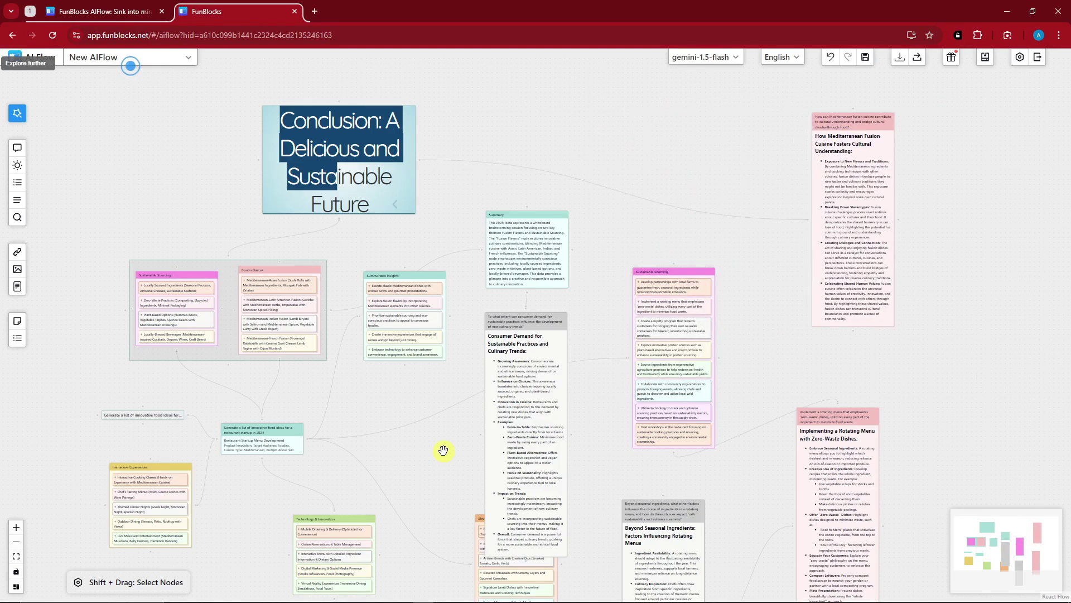
{"action": "left_click_drag", "start_coordinate": [904, 366], "coordinate": [437, 363]}
Upload the lakeside house JPG from Downloads as a new image node
{"action": "left_click", "coordinate": [17, 270]}
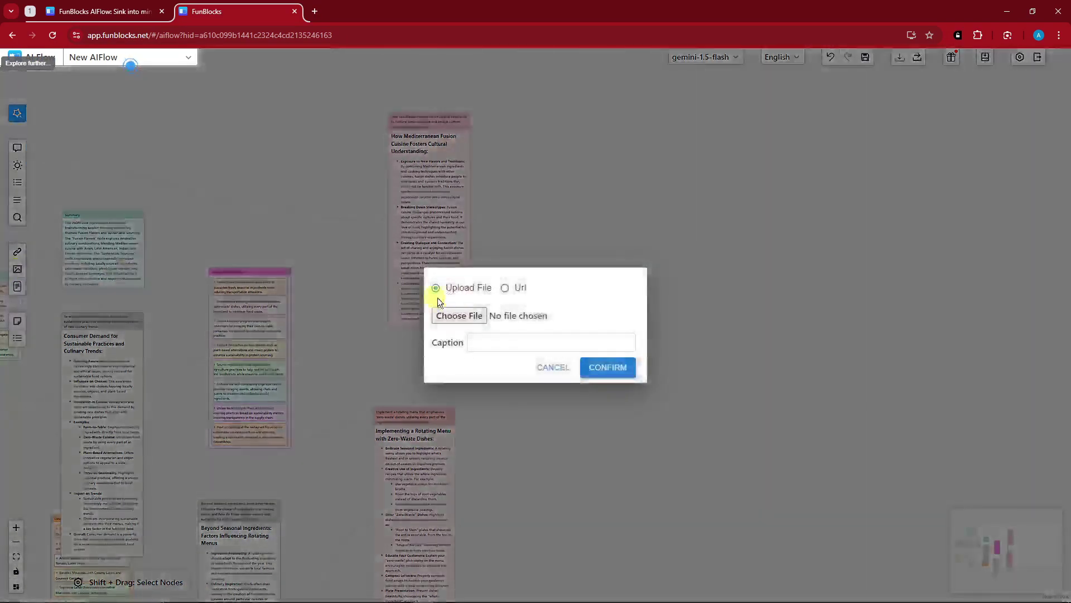
{"action": "left_click", "coordinate": [474, 315]}
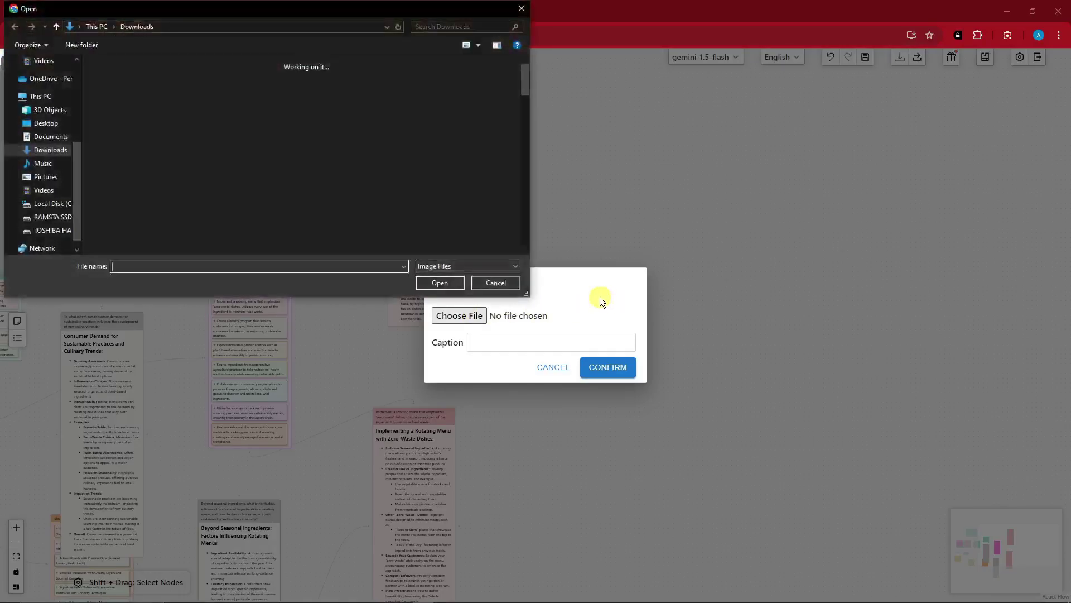
{"action": "double_click", "coordinate": [242, 112]}
{"action": "left_click", "coordinate": [622, 366]}
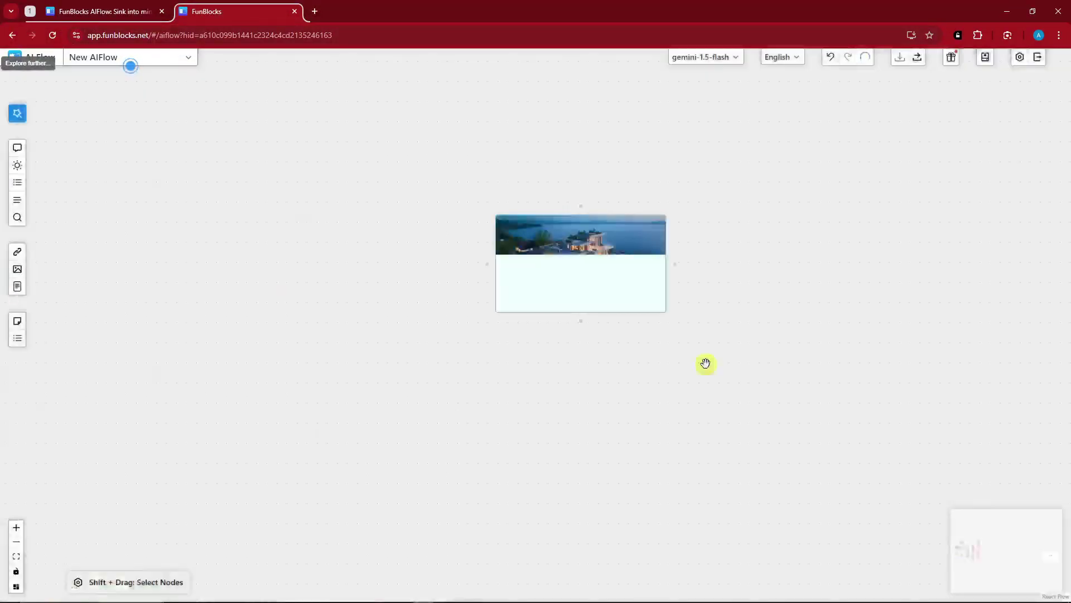
Reposition the house image node and ask it "What is this?"
{"action": "left_click_drag", "start_coordinate": [635, 286], "coordinate": [411, 268]}
{"action": "left_click", "coordinate": [18, 526]}
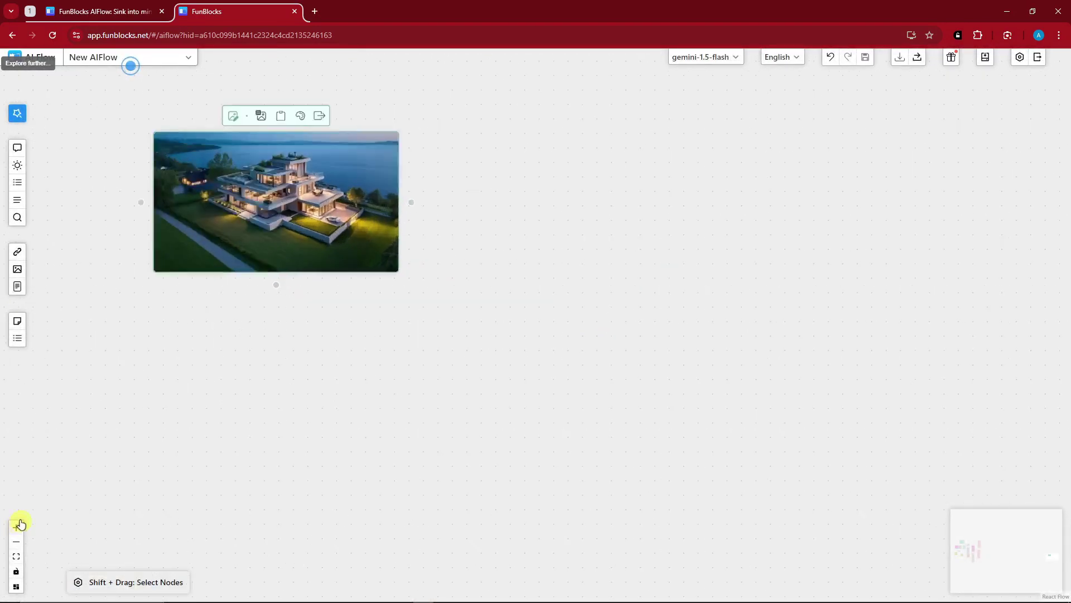
{"action": "left_click_drag", "start_coordinate": [370, 237], "coordinate": [391, 267]}
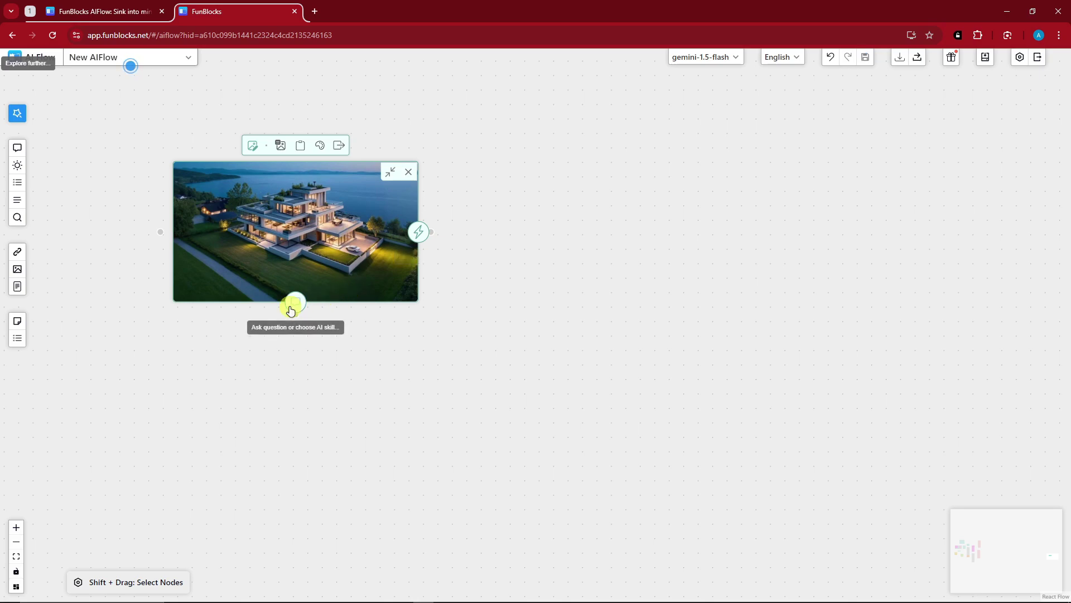
{"action": "left_click", "coordinate": [295, 306]}
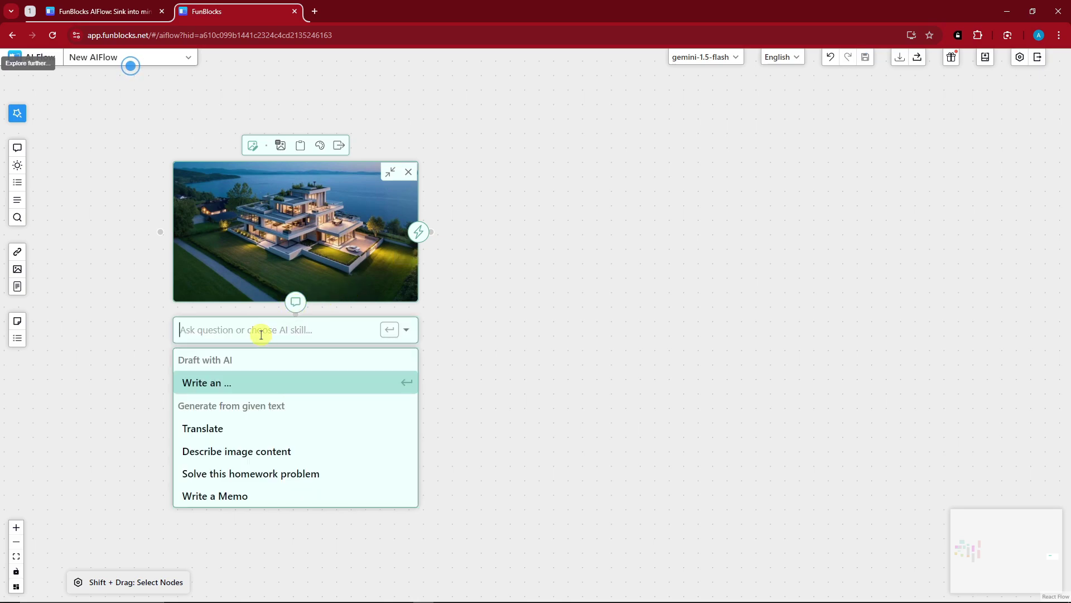
{"action": "type", "text": "What is this?"}
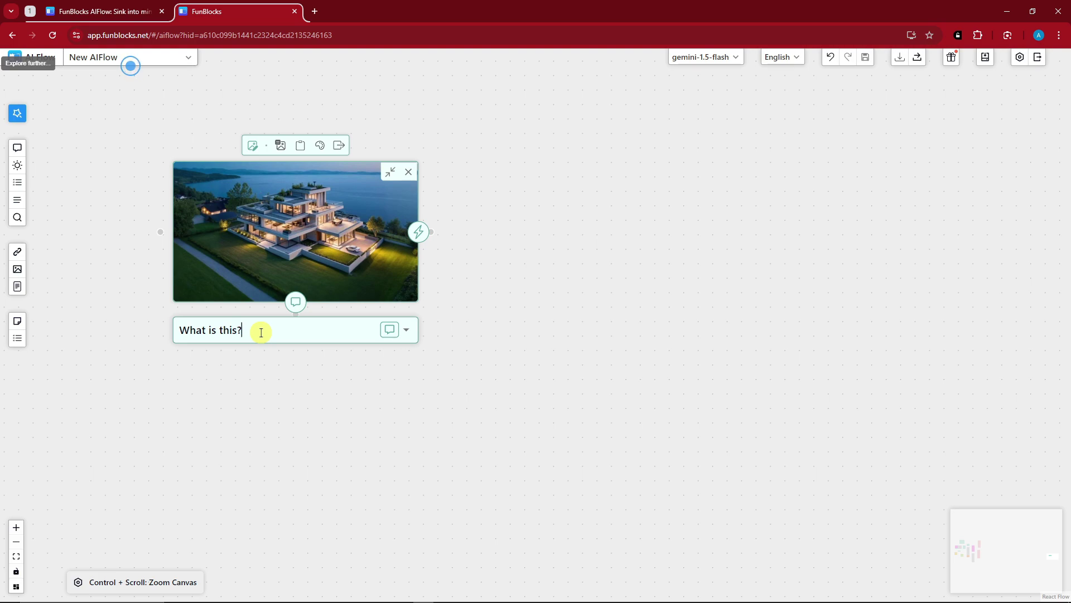
{"action": "key", "text": "Return"}
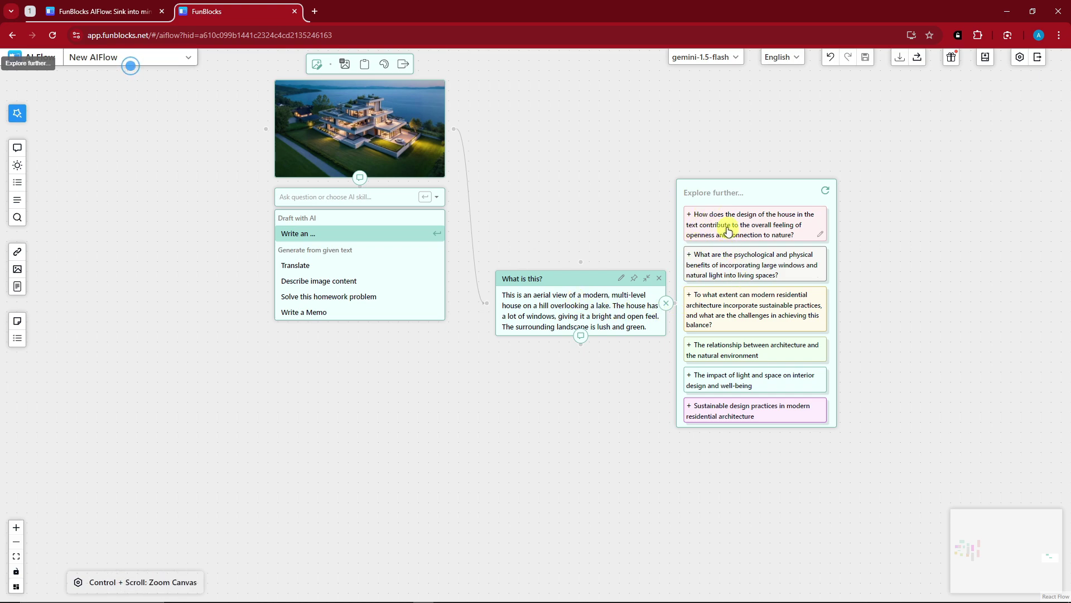
Add the AI answer on how the house design conveys openness to nature
{"action": "left_click", "coordinate": [728, 230]}
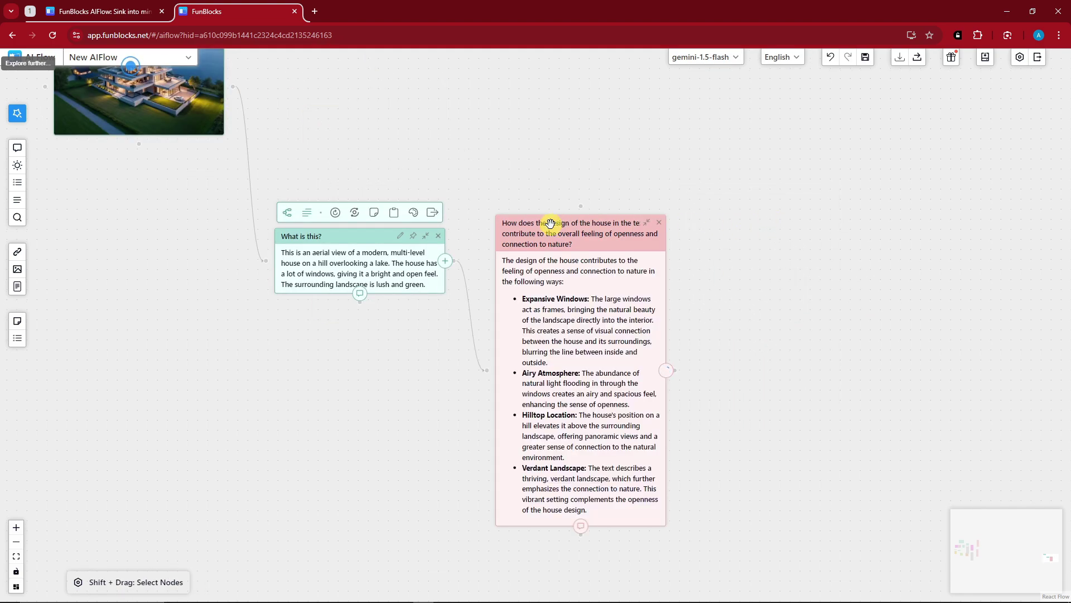
{"action": "left_click_drag", "start_coordinate": [227, 136], "coordinate": [384, 294]}
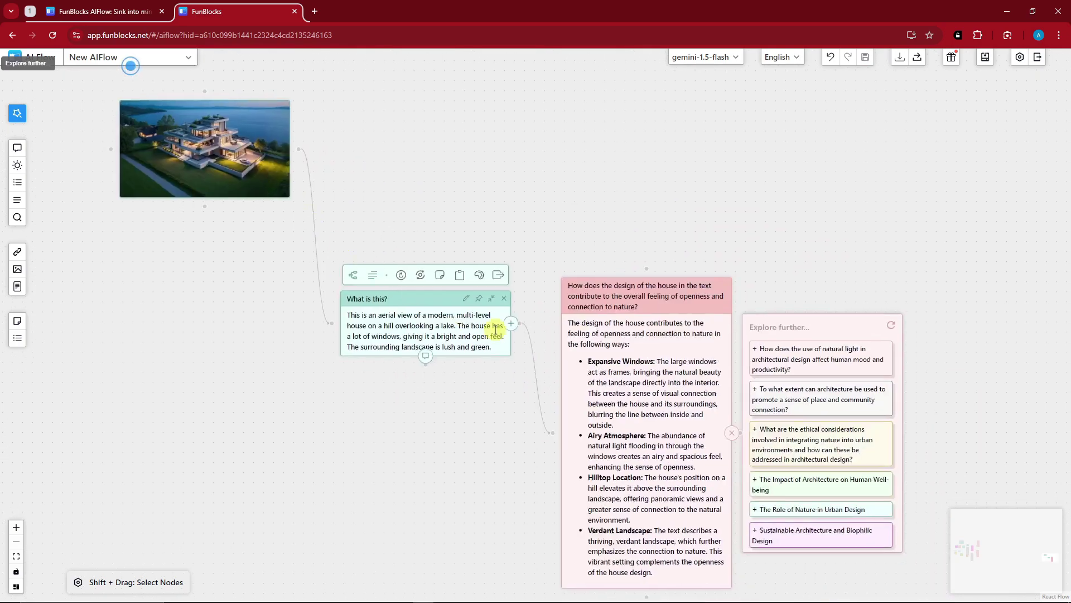
{"action": "left_click", "coordinate": [731, 432]}
Branch a 'Future of Housing' answer from the house image and move it into place
{"action": "left_click_drag", "start_coordinate": [253, 168], "coordinate": [445, 301]}
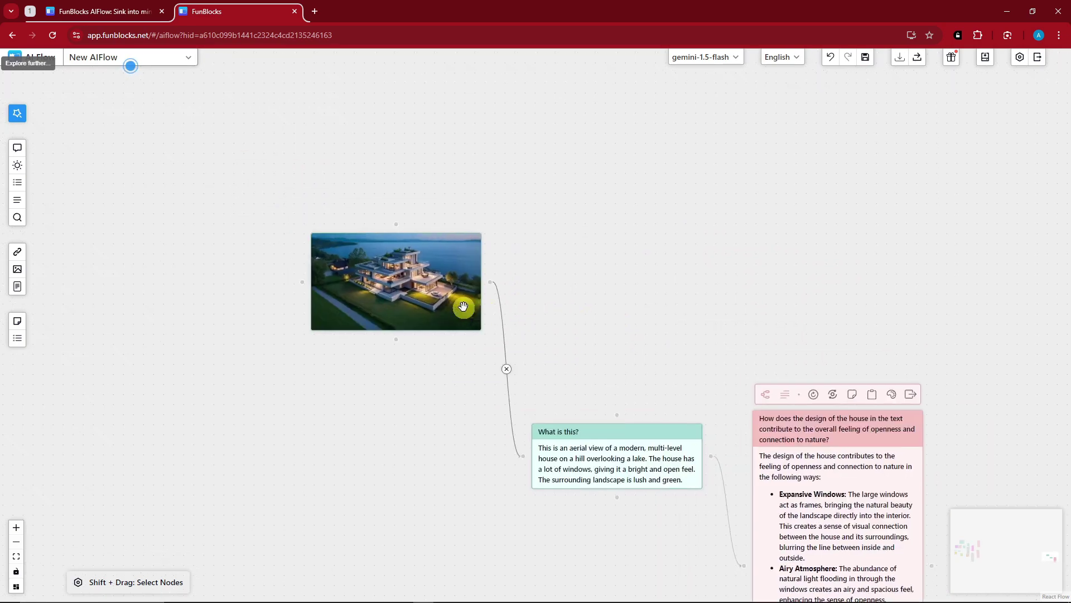
{"action": "left_click", "coordinate": [467, 294]}
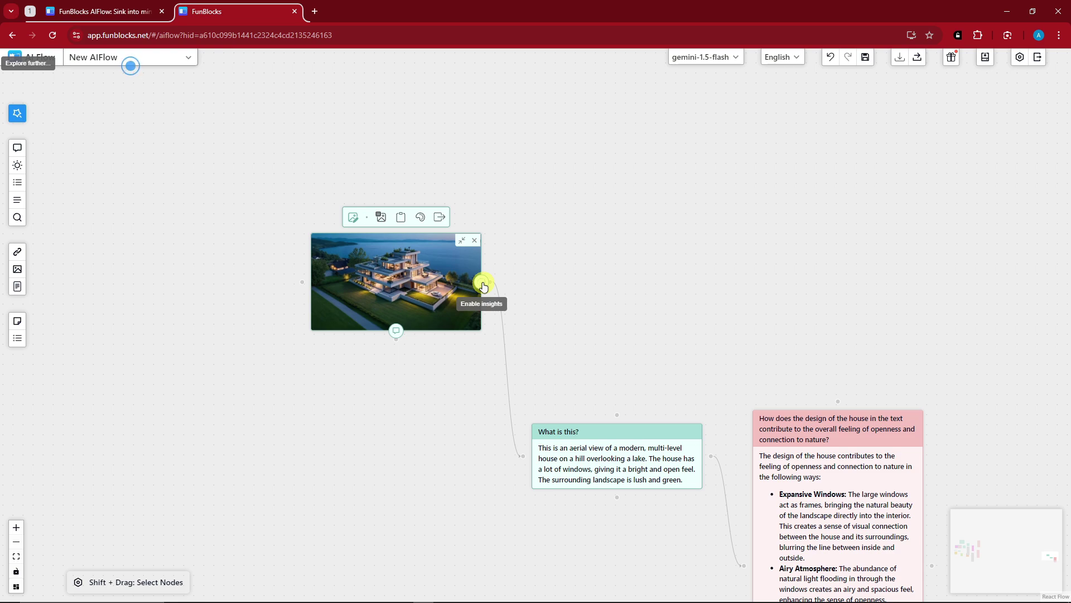
{"action": "left_click", "coordinate": [483, 287]}
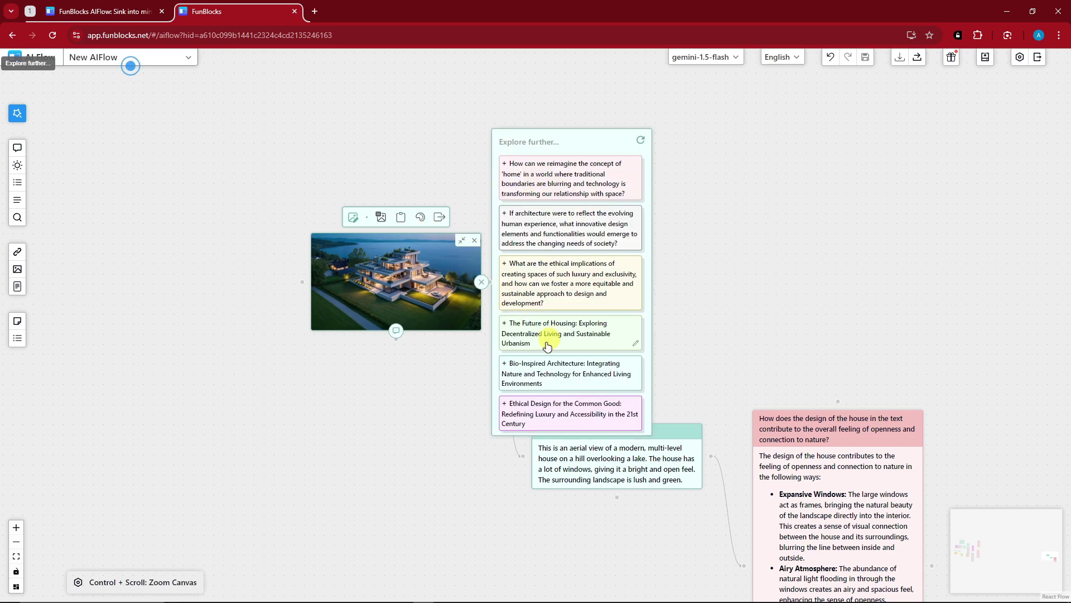
{"action": "left_click", "coordinate": [536, 355]}
{"action": "left_click_drag", "start_coordinate": [580, 227], "coordinate": [674, 106]}
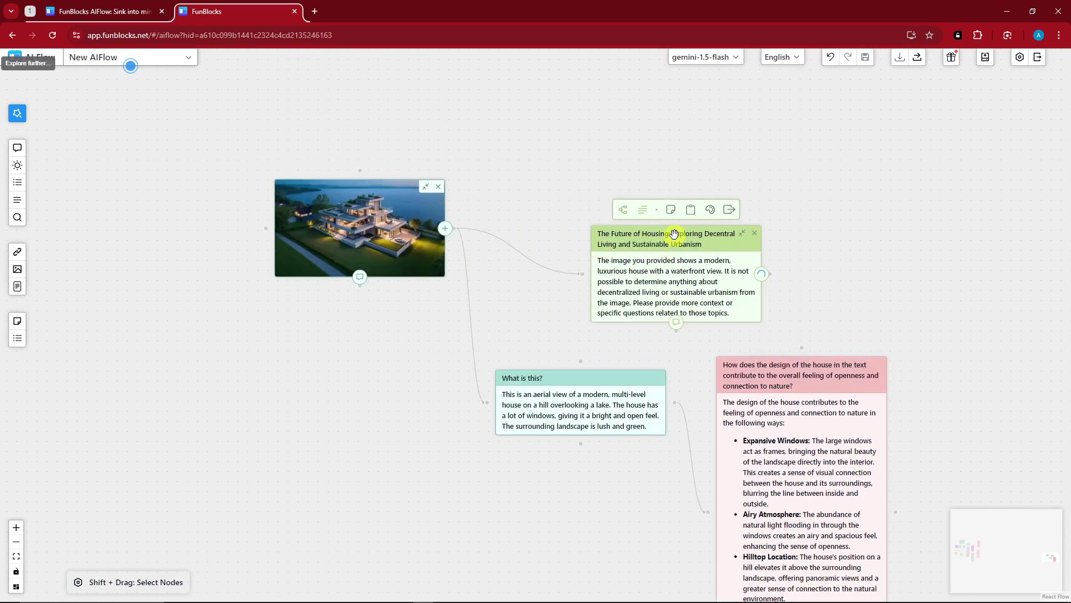
{"action": "left_click_drag", "start_coordinate": [674, 232], "coordinate": [661, 167]}
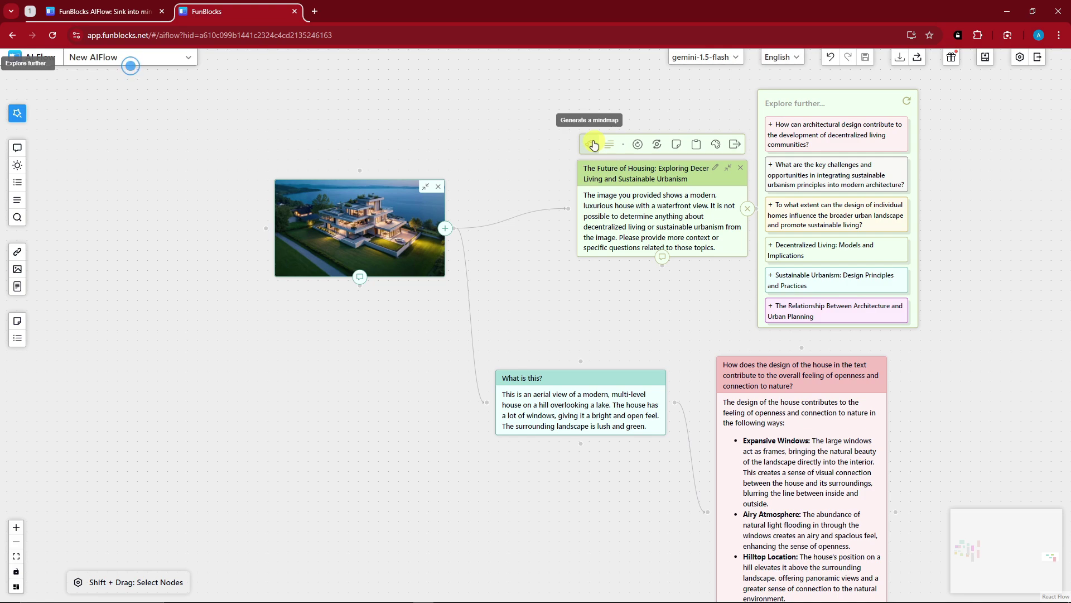
Build an Image Analysis mind map from the Future of Housing answer and expand its waterfront-house insight
{"action": "left_click", "coordinate": [593, 145]}
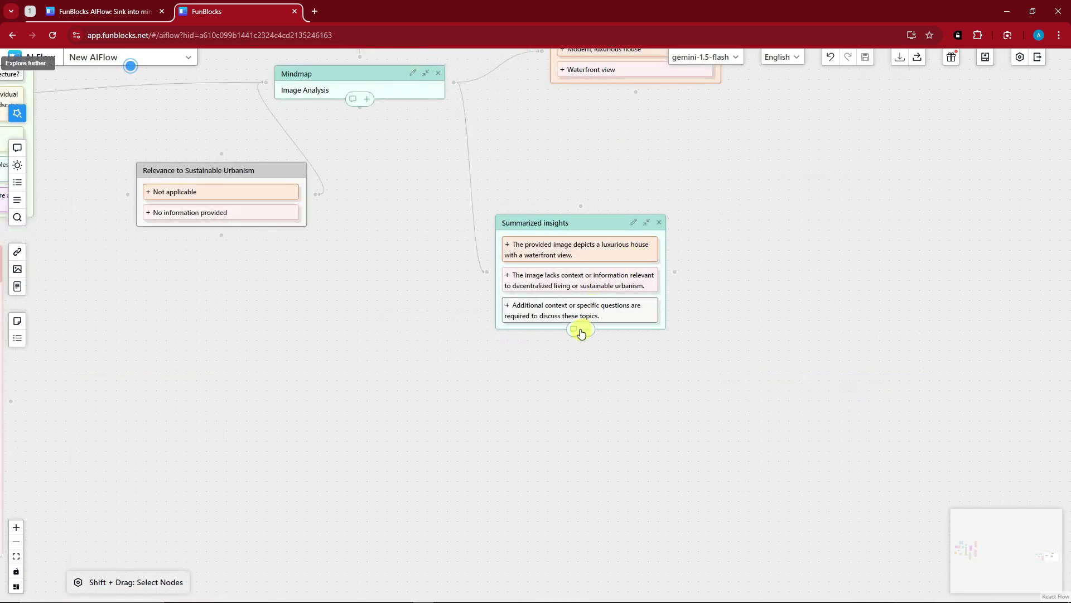
{"action": "left_click", "coordinate": [575, 260]}
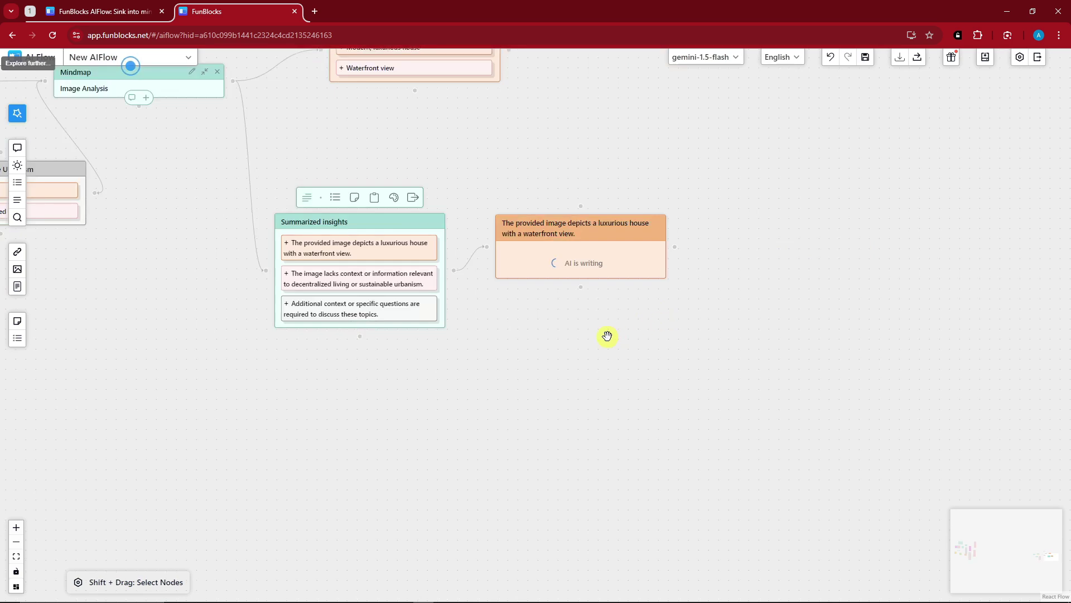
{"action": "left_click", "coordinate": [16, 541]}
{"action": "left_click", "coordinate": [17, 542]}
{"action": "scroll", "coordinate": [205, 388], "scroll_direction": "up", "scroll_amount": 1}
{"action": "left_click_drag", "start_coordinate": [357, 414], "coordinate": [519, 409]}
{"action": "left_click", "coordinate": [90, 226]}
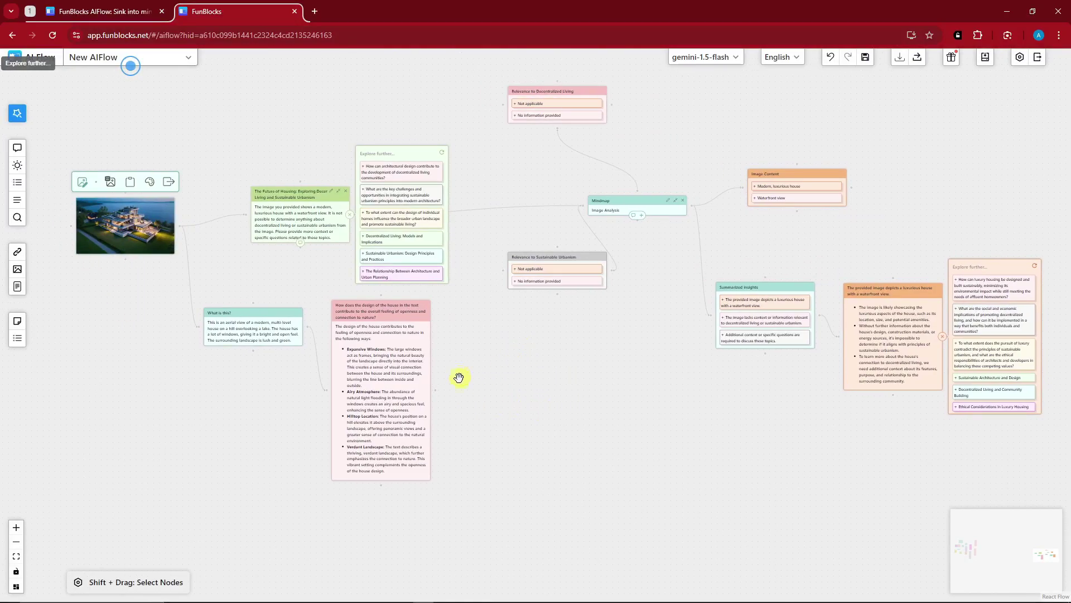
{"action": "left_click", "coordinate": [16, 542]}
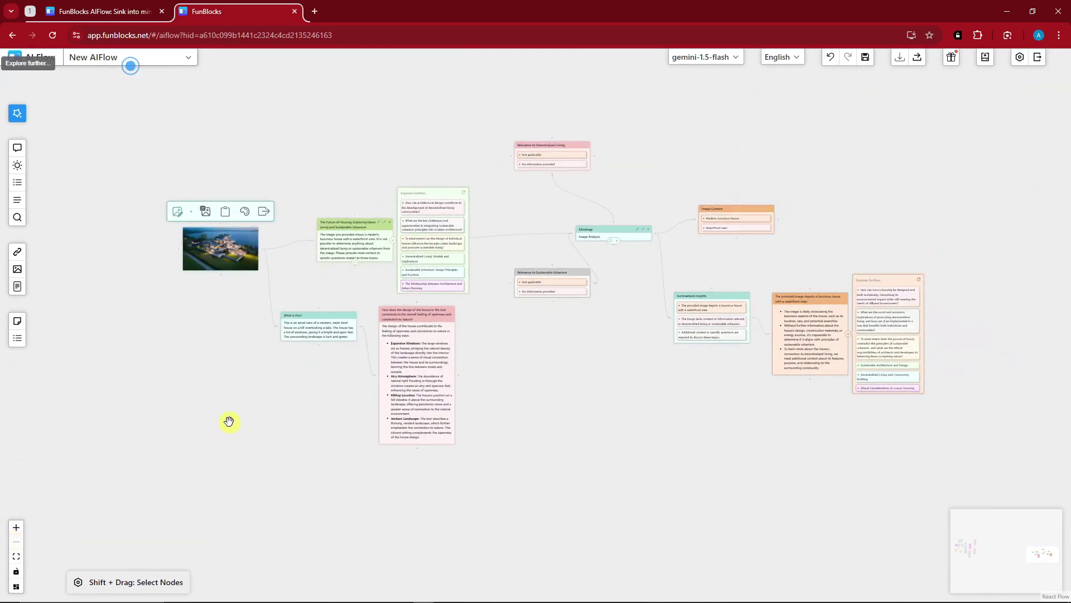
{"action": "left_click_drag", "start_coordinate": [230, 421], "coordinate": [200, 458]}
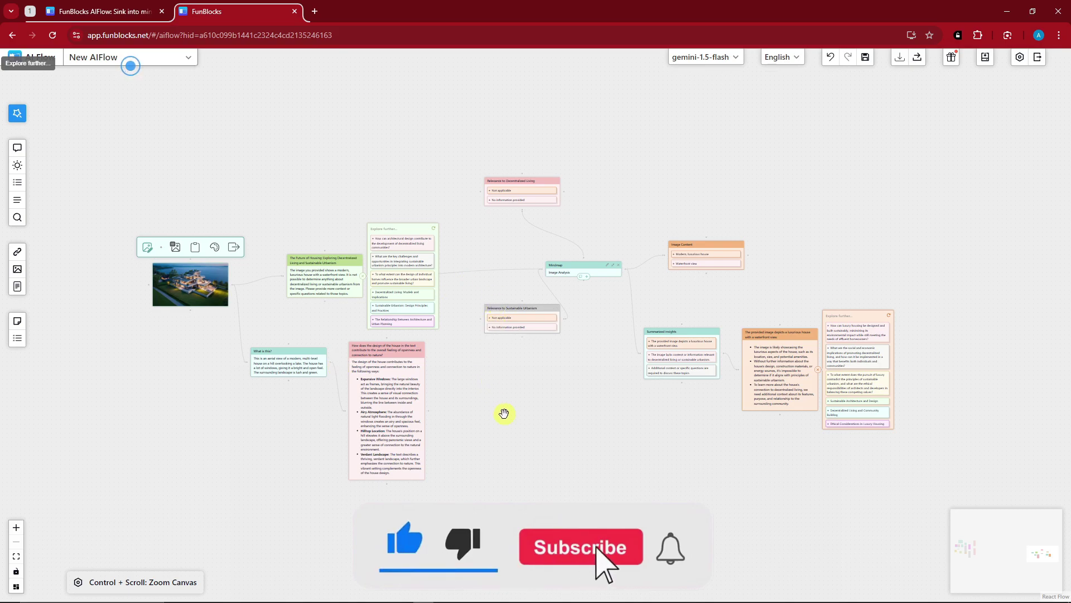
{"action": "left_click_drag", "start_coordinate": [533, 435], "coordinate": [545, 423]}
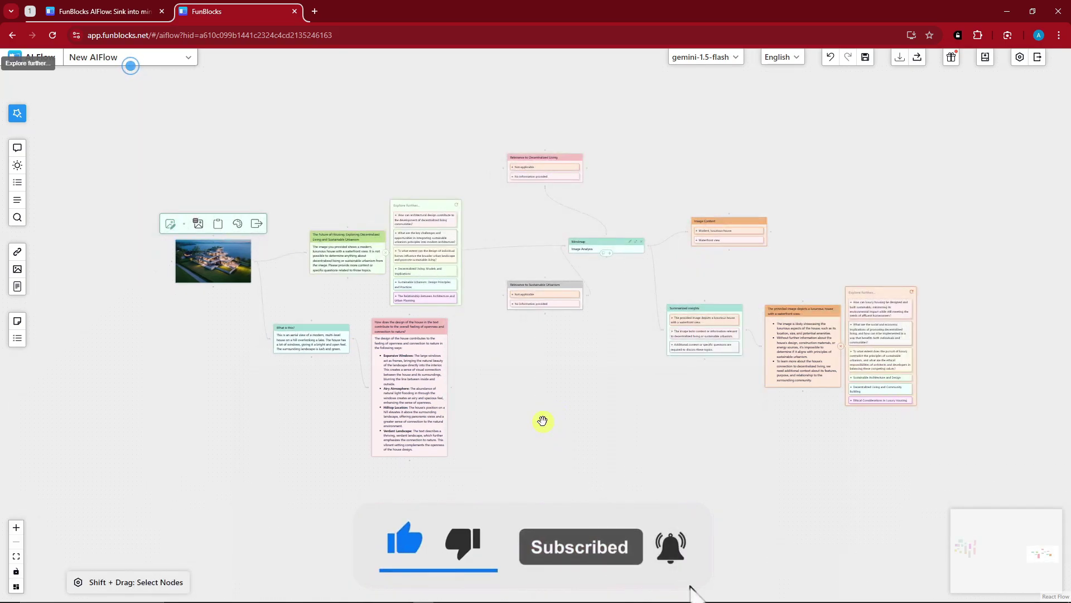